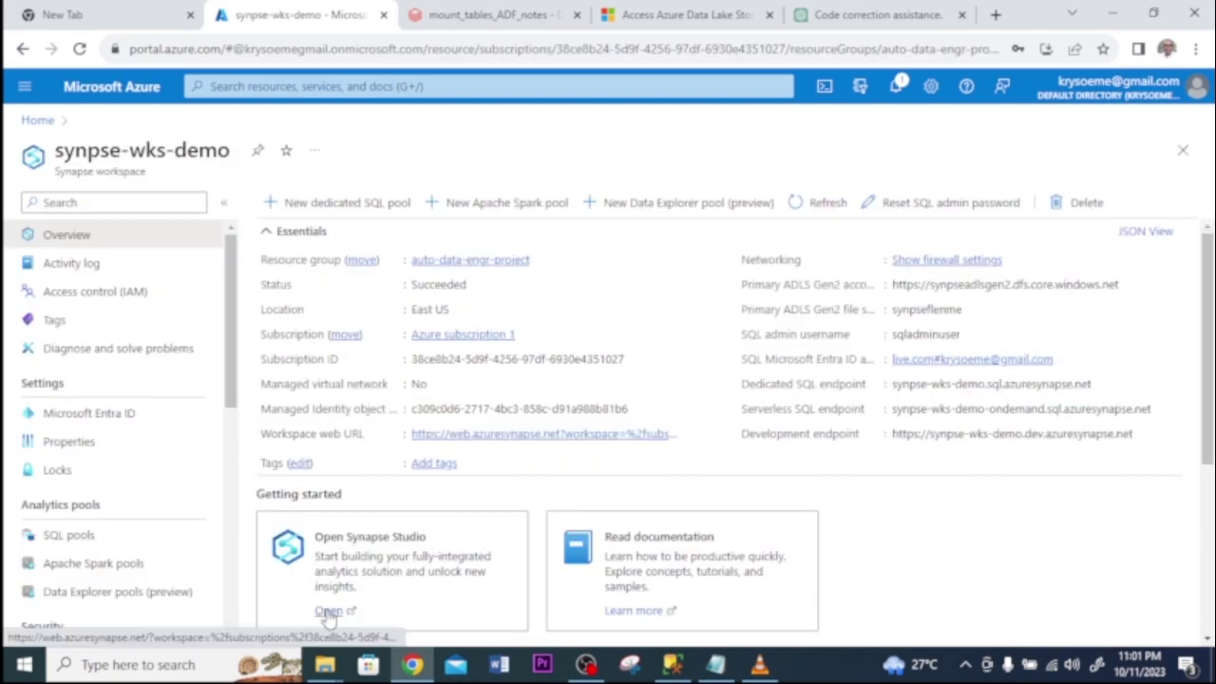
Step: Open Synapse Studio for the synpse-wks-demo workspace and review the Integrate resource options and the linked services
left_click(323, 611)
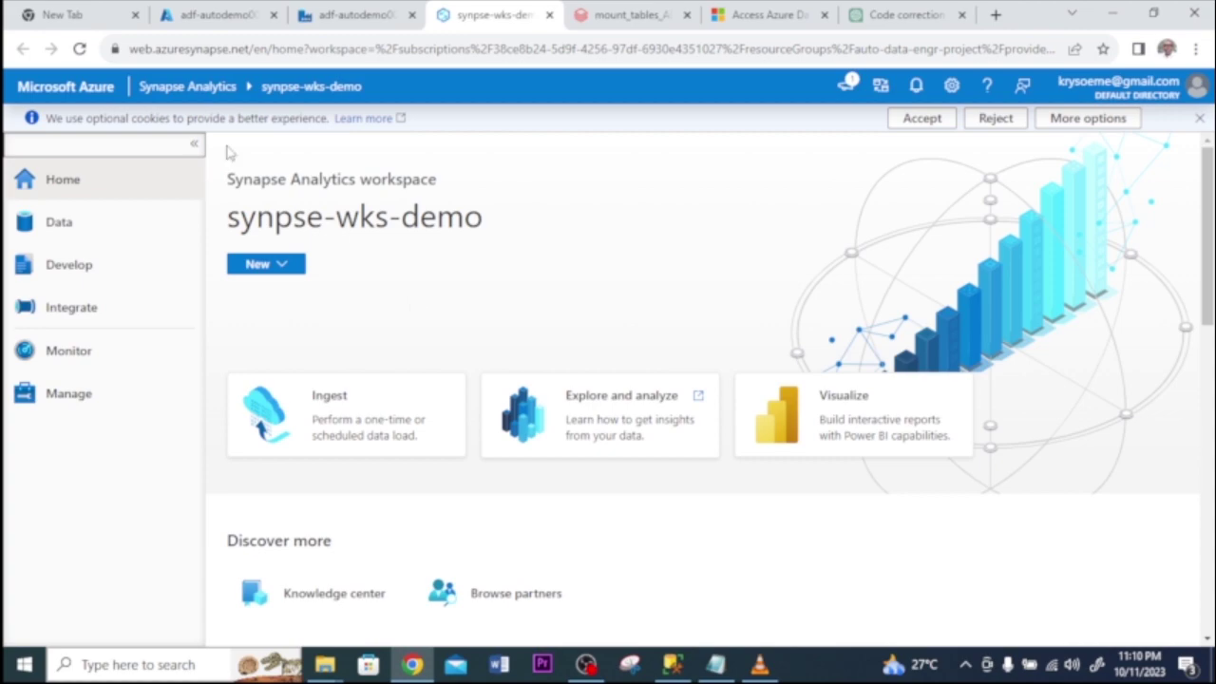
left_click(86, 309)
left_click(404, 181)
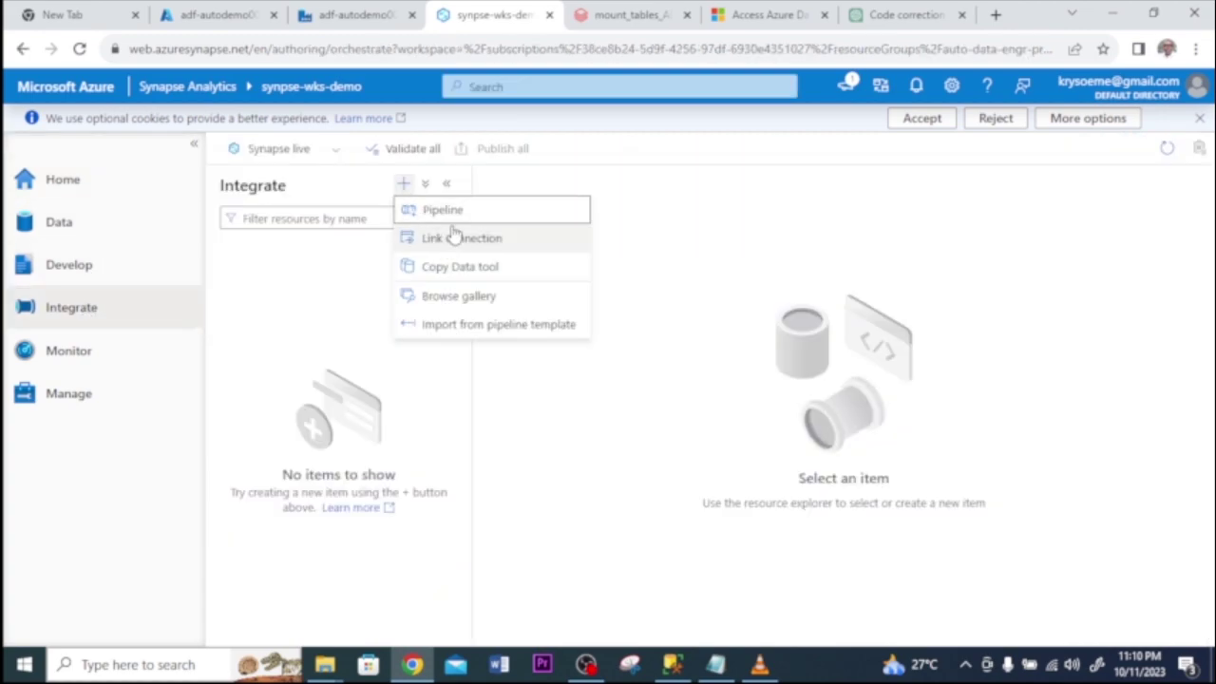
key("Escape")
left_click(83, 399)
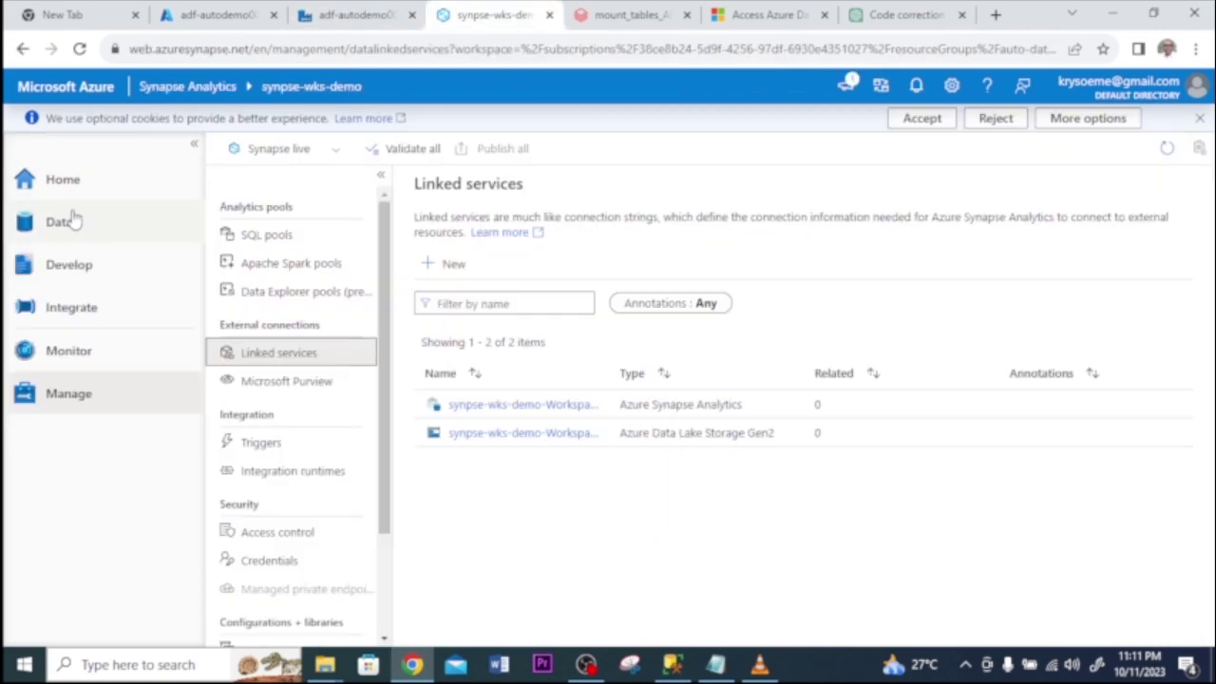
Step: Review the resource types available under Develop and look at the mount_tables_ADF_notes Databricks notebook
left_click(79, 270)
left_click(403, 182)
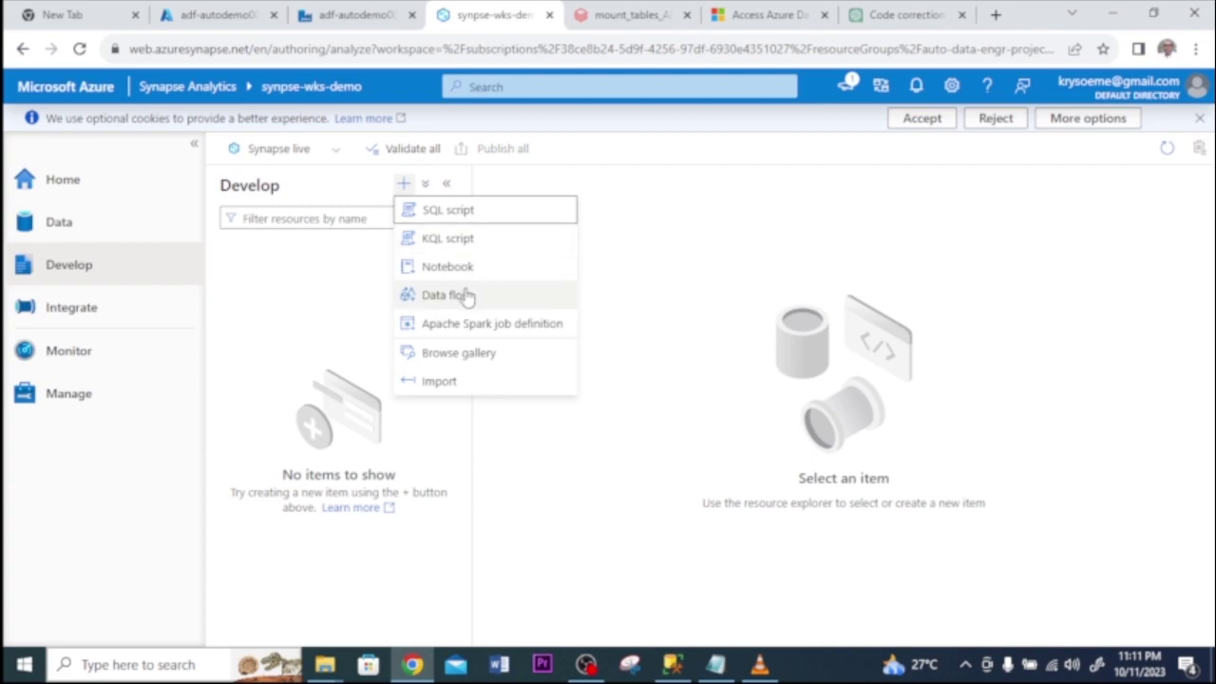
key("Escape")
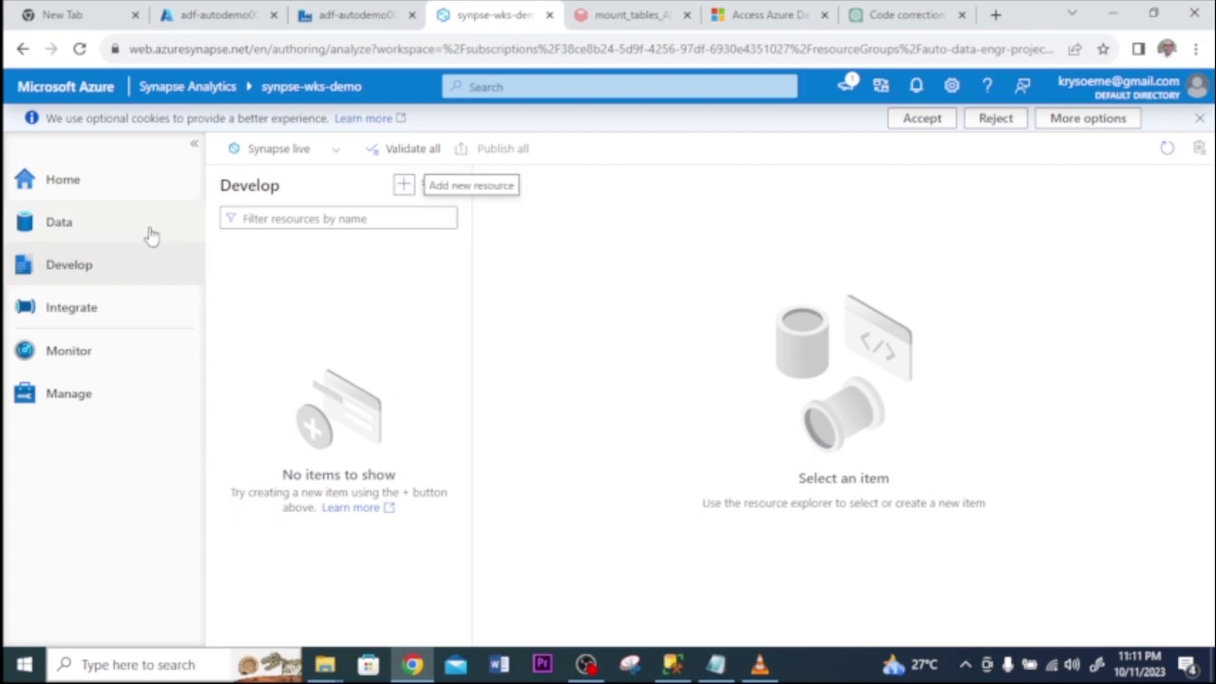
key("ctrl+Tab")
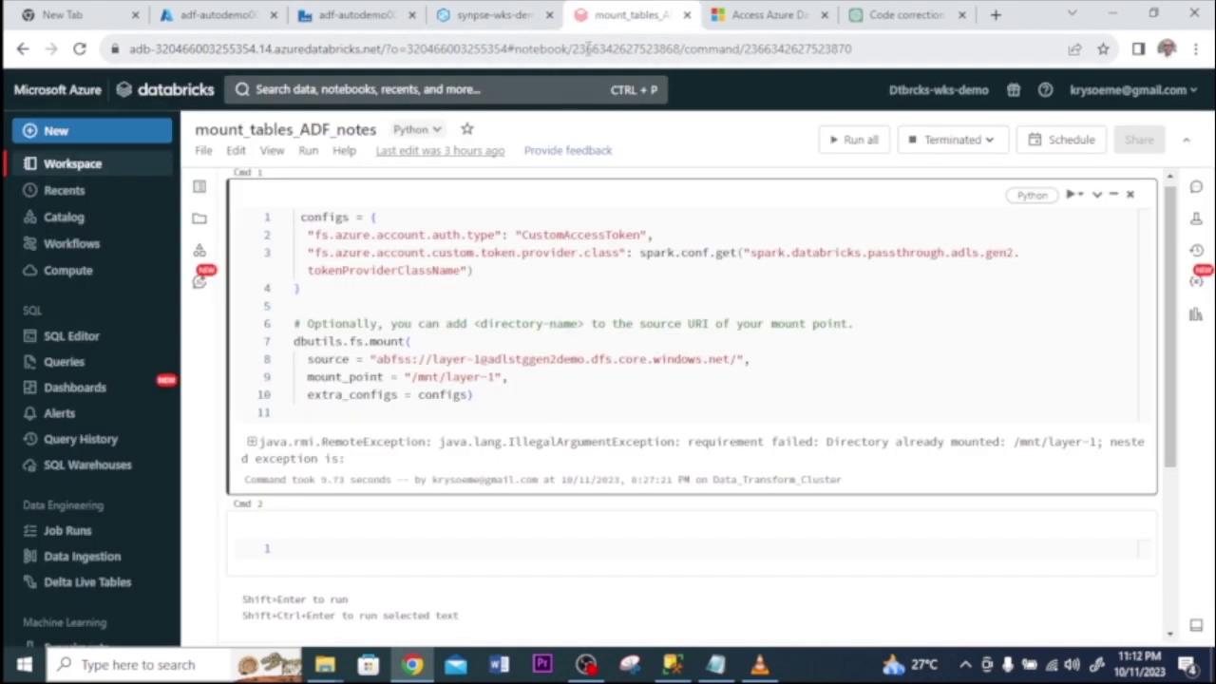
key("ctrl+shift+Tab")
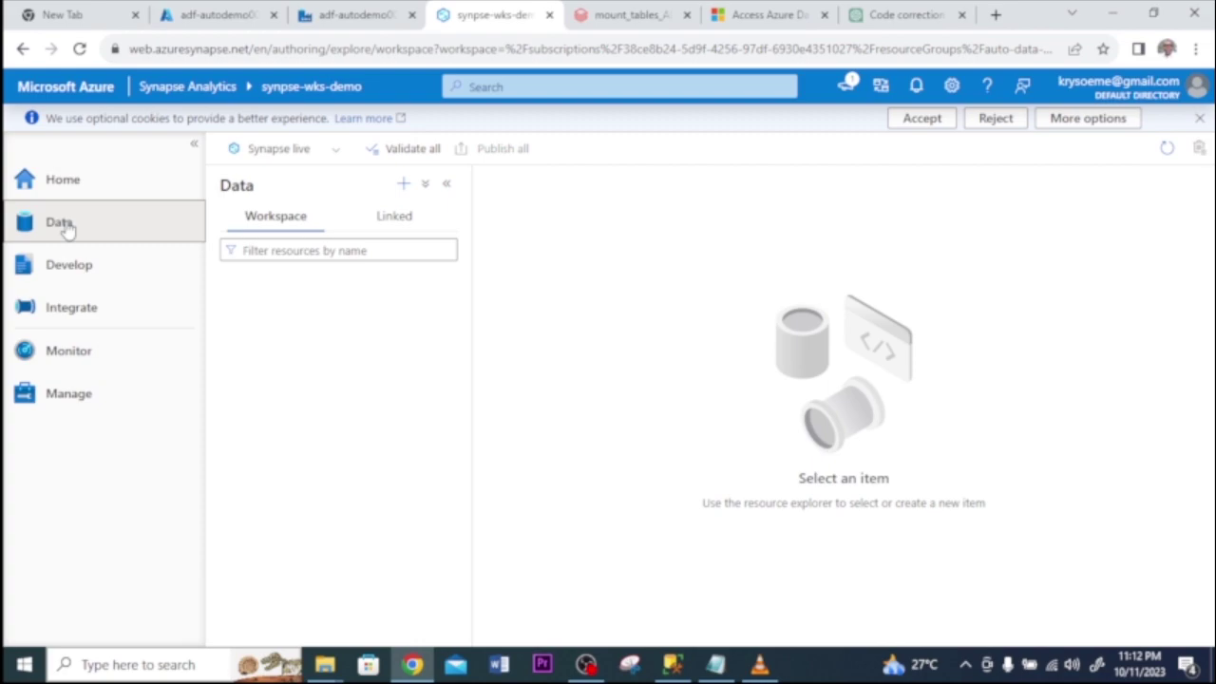
Step: Examine the resource types available under Data, the workspace's SQL pools and the new dedicated SQL pool settings
left_click(403, 183)
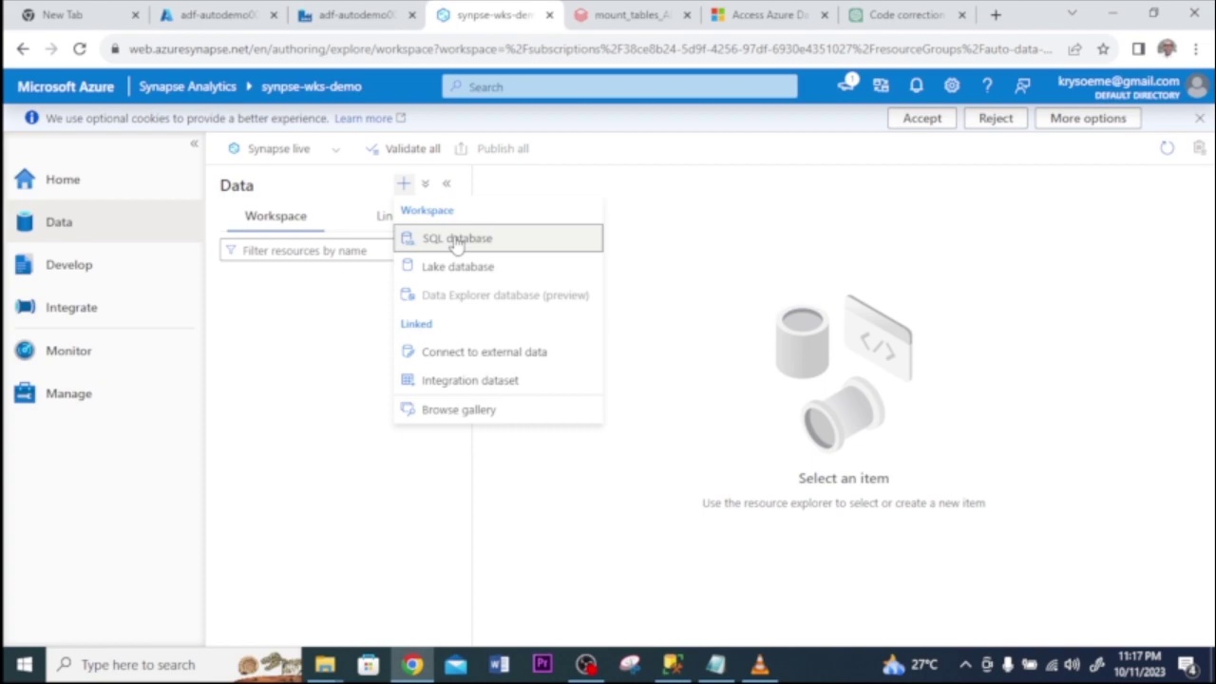
left_click(260, 320)
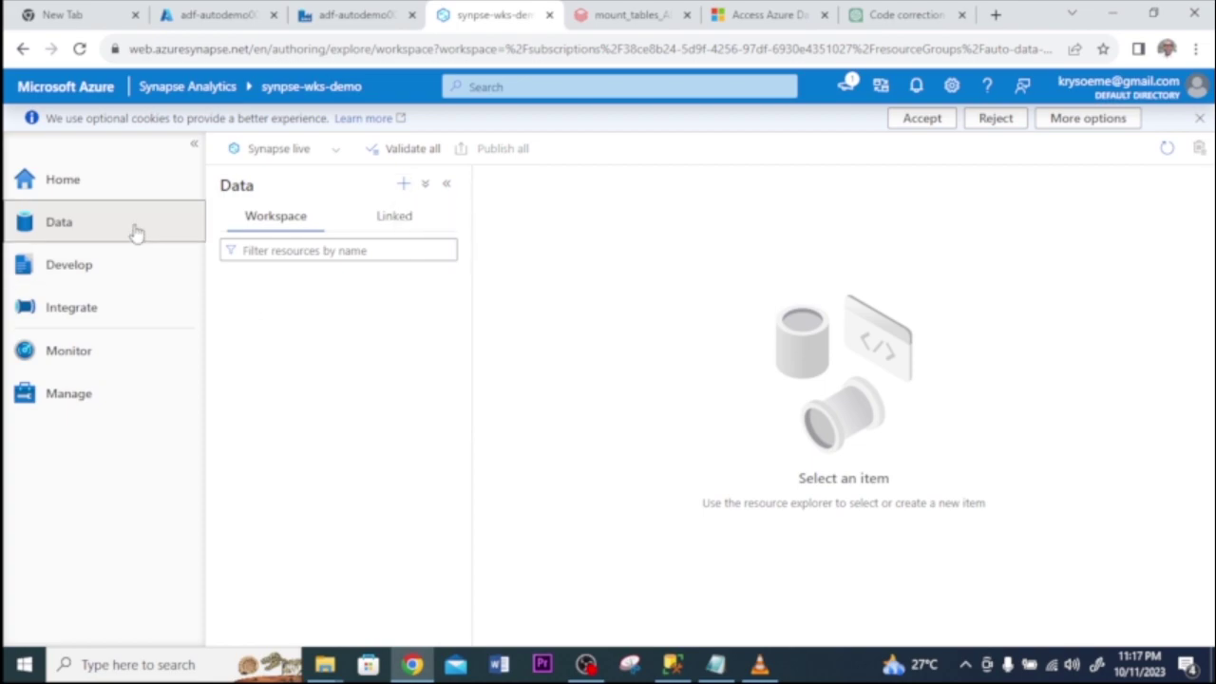
left_click(404, 184)
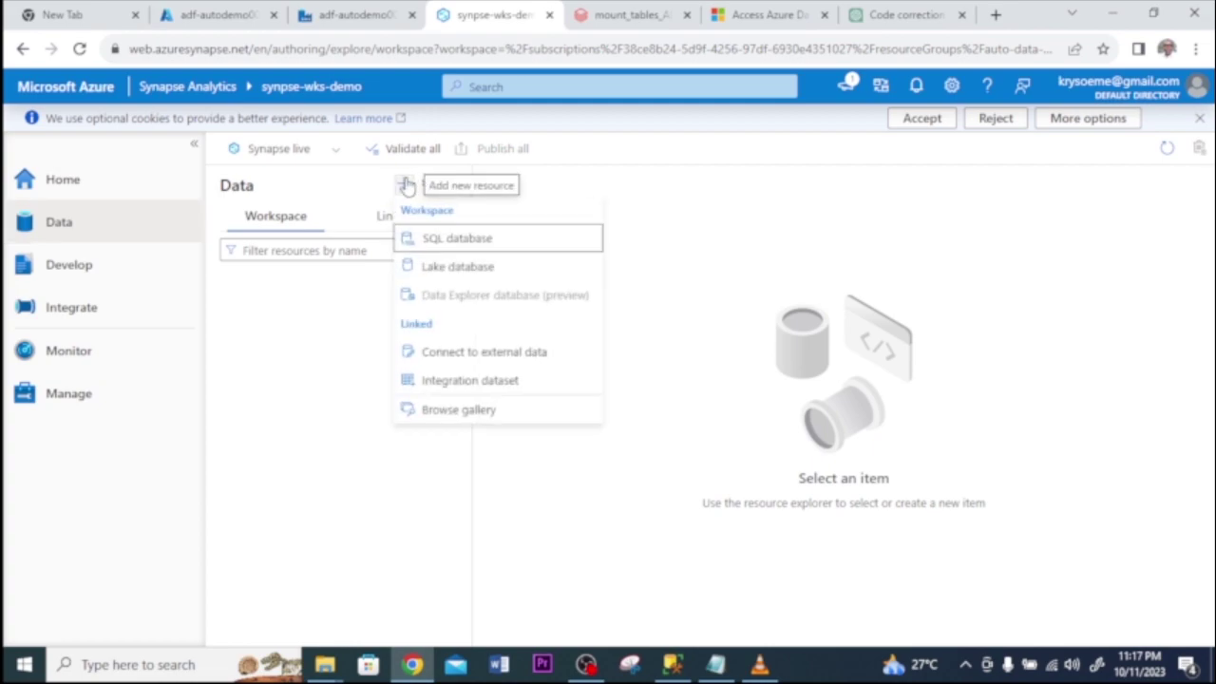
left_click(457, 240)
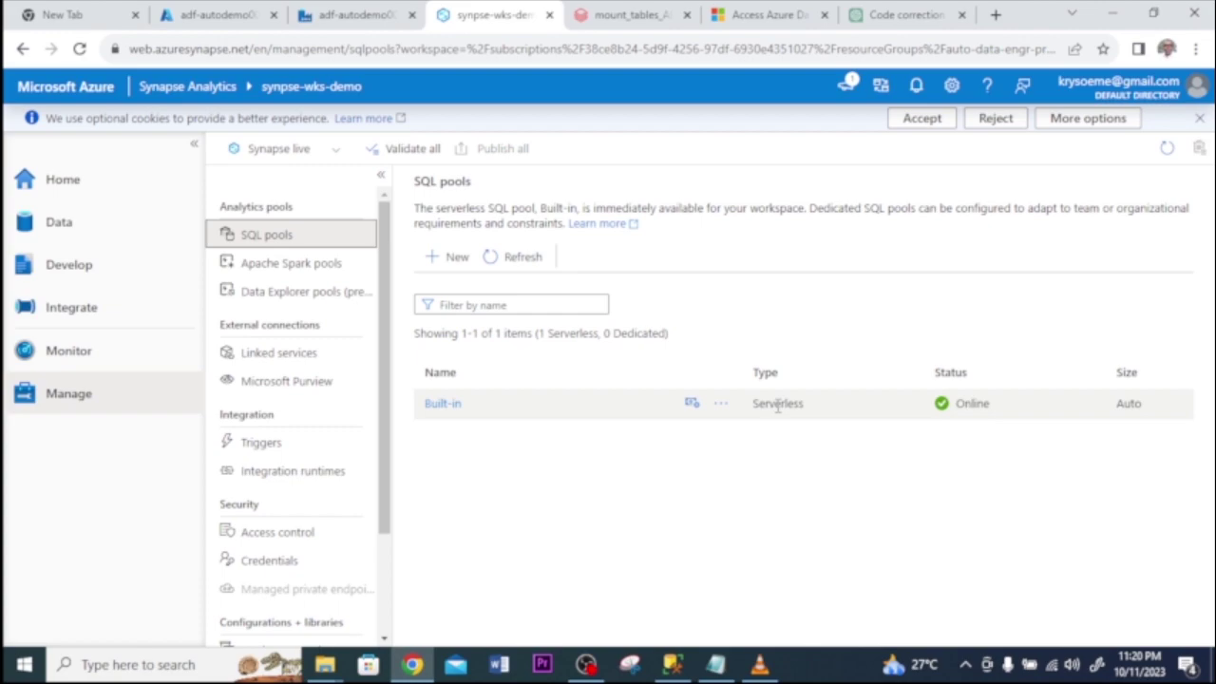
left_click(445, 258)
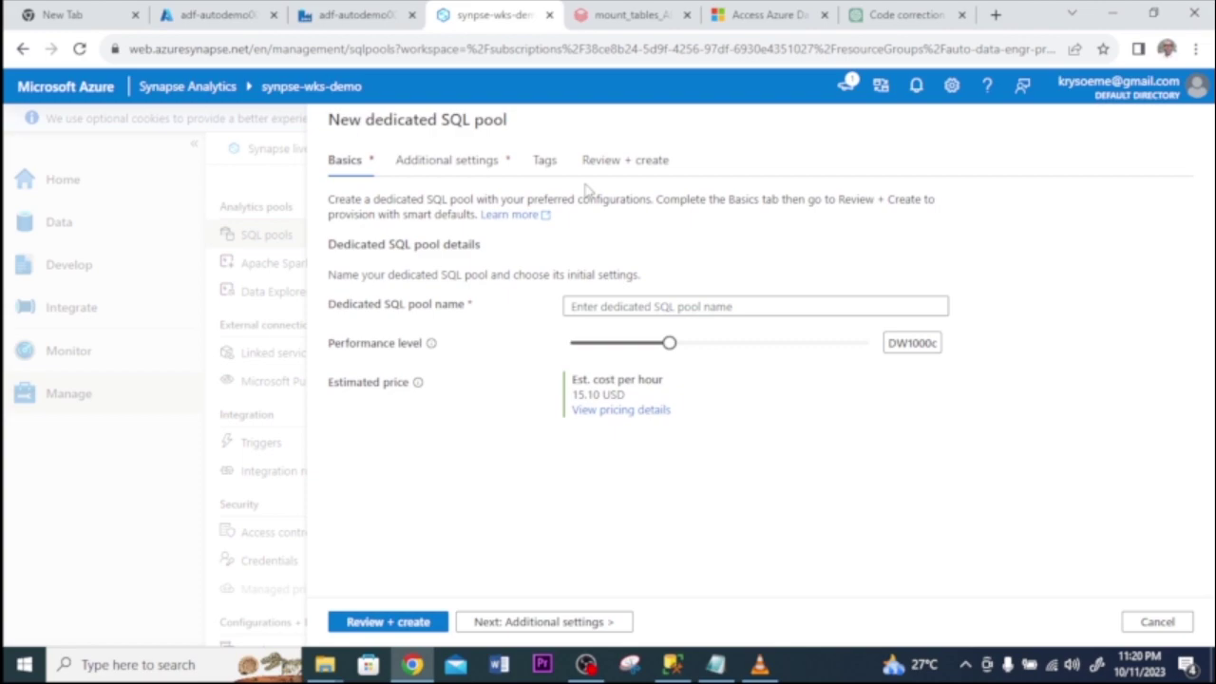
left_click(1151, 622)
left_click(448, 256)
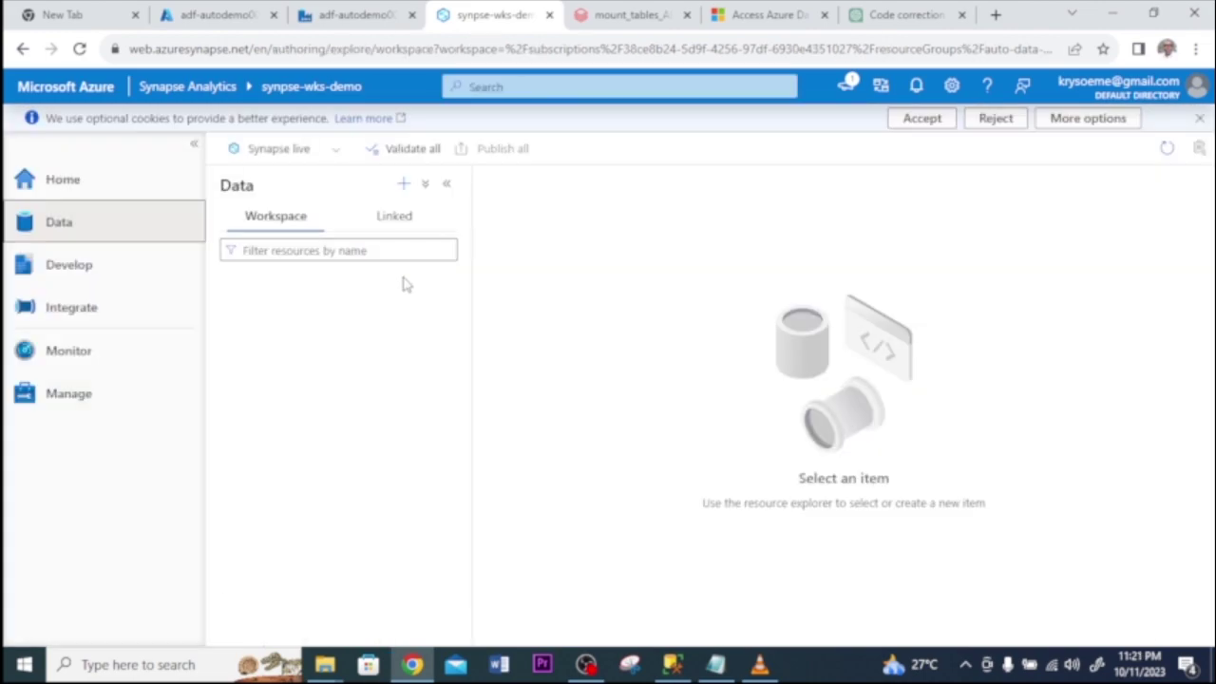
Step: Create a serverless SQL database named layer-2_db and expand it to show its folders
left_click(403, 183)
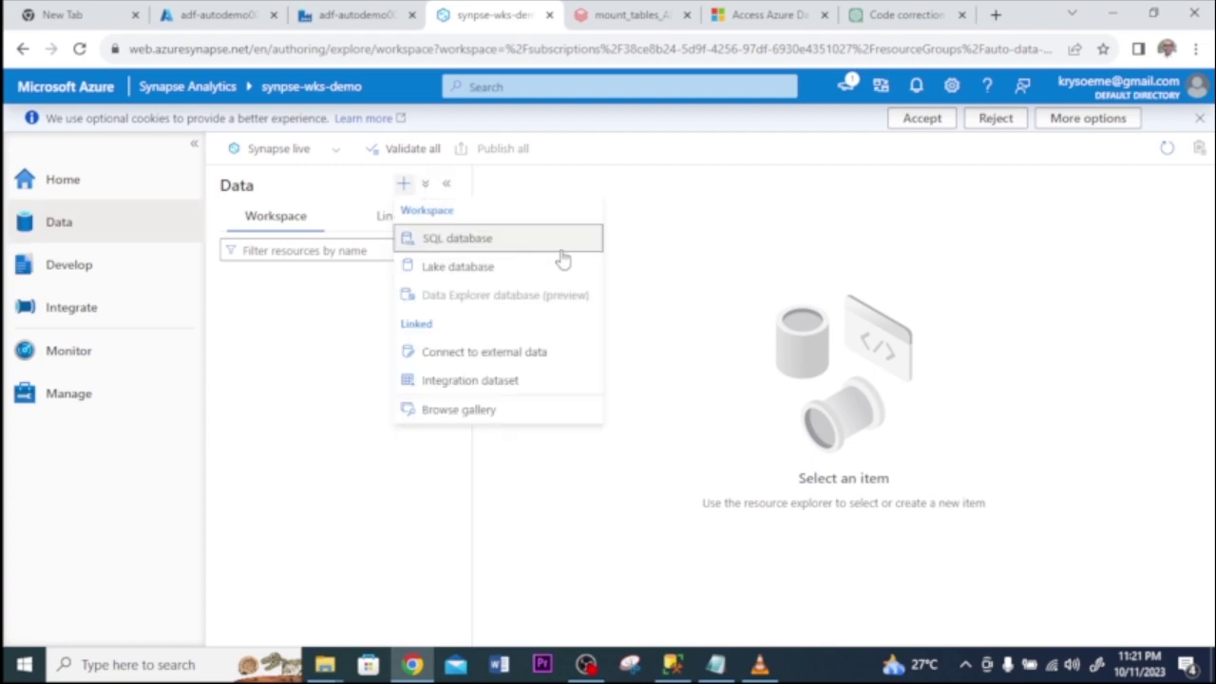
left_click(555, 249)
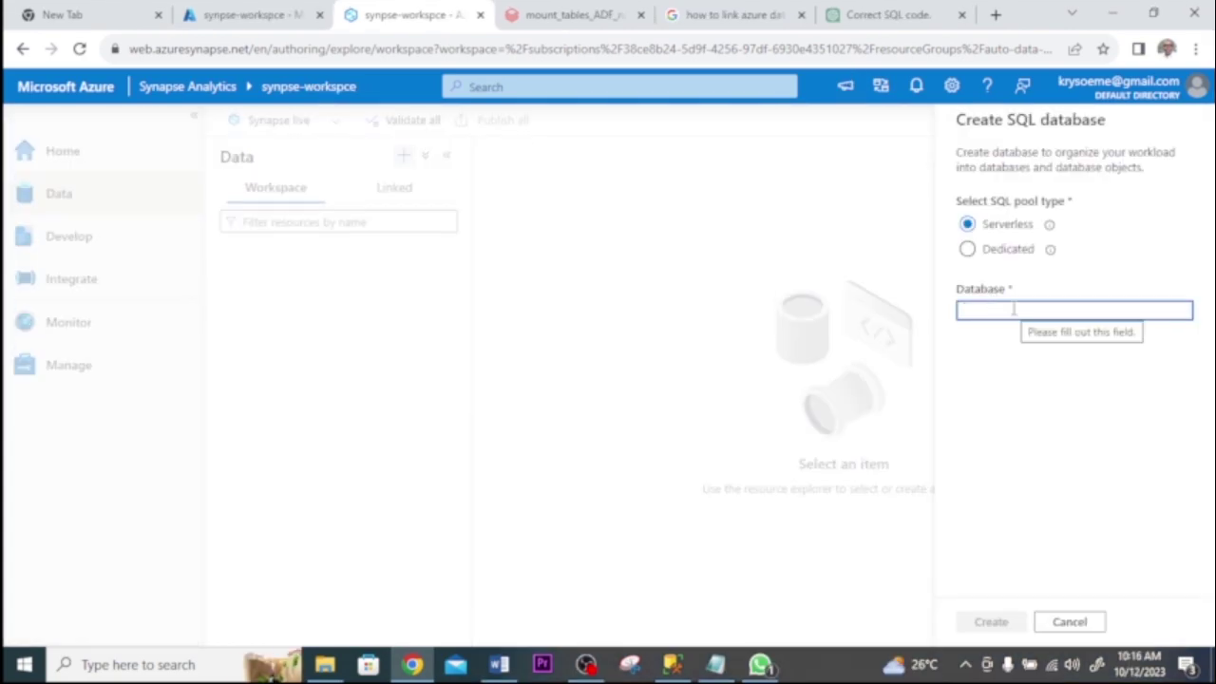
type("layer")
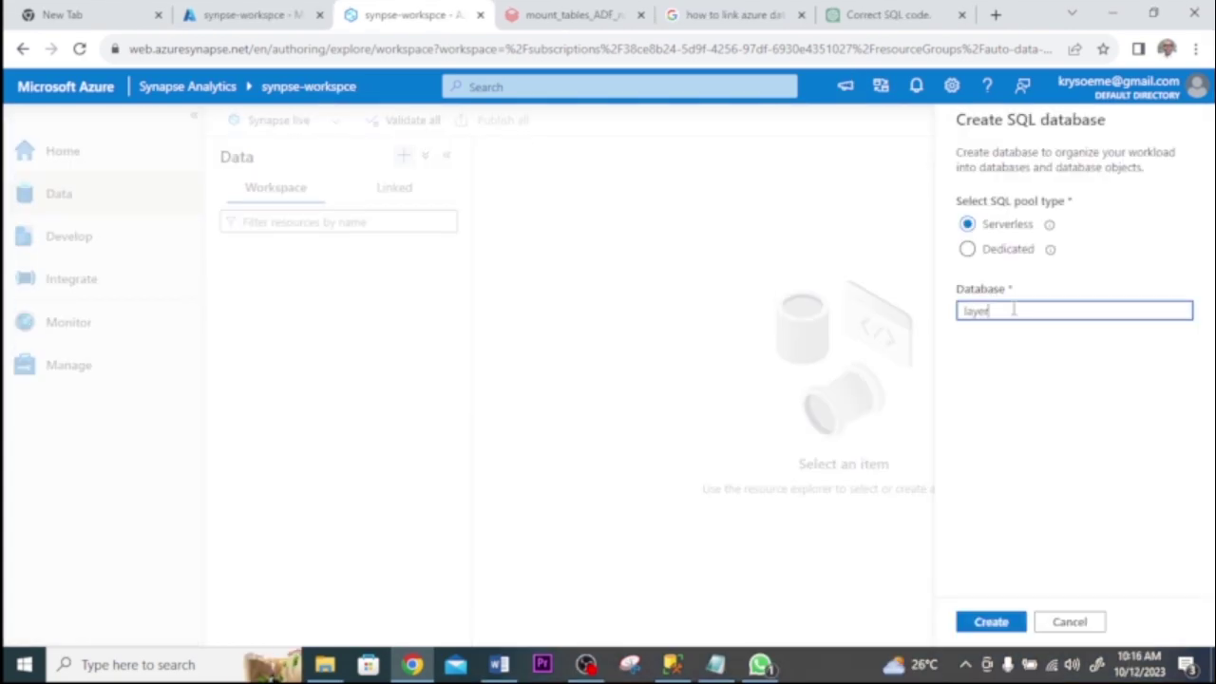
type("-2_db")
left_click(991, 621)
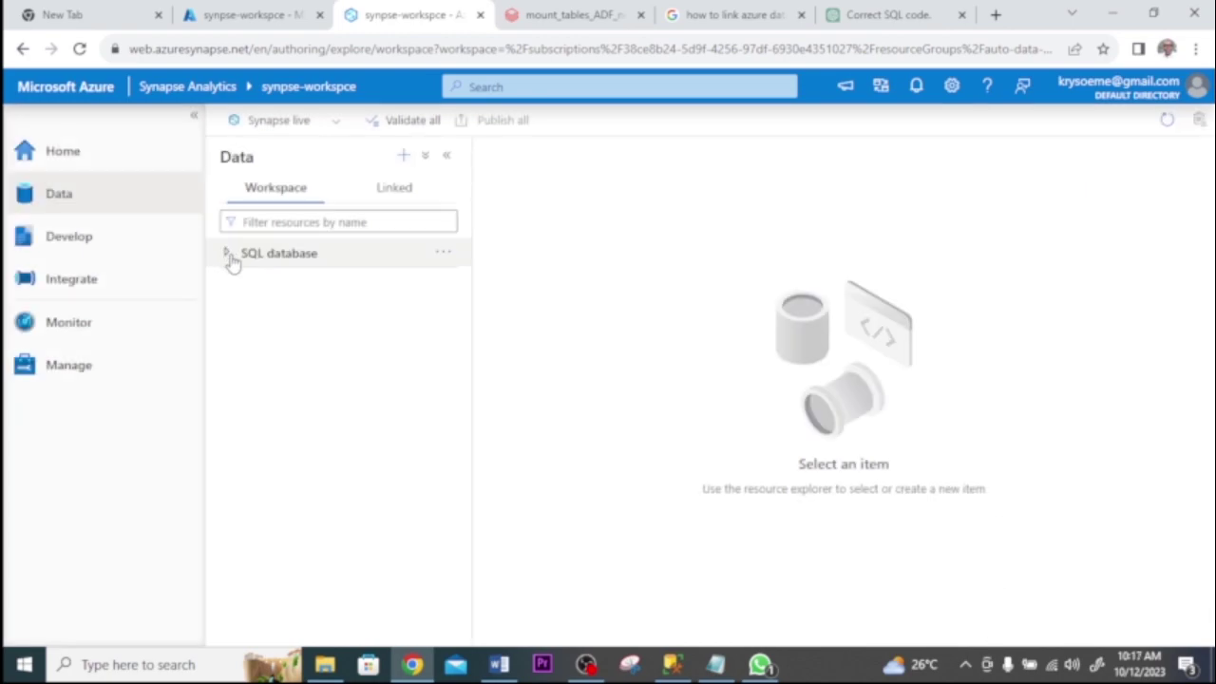
left_click(228, 255)
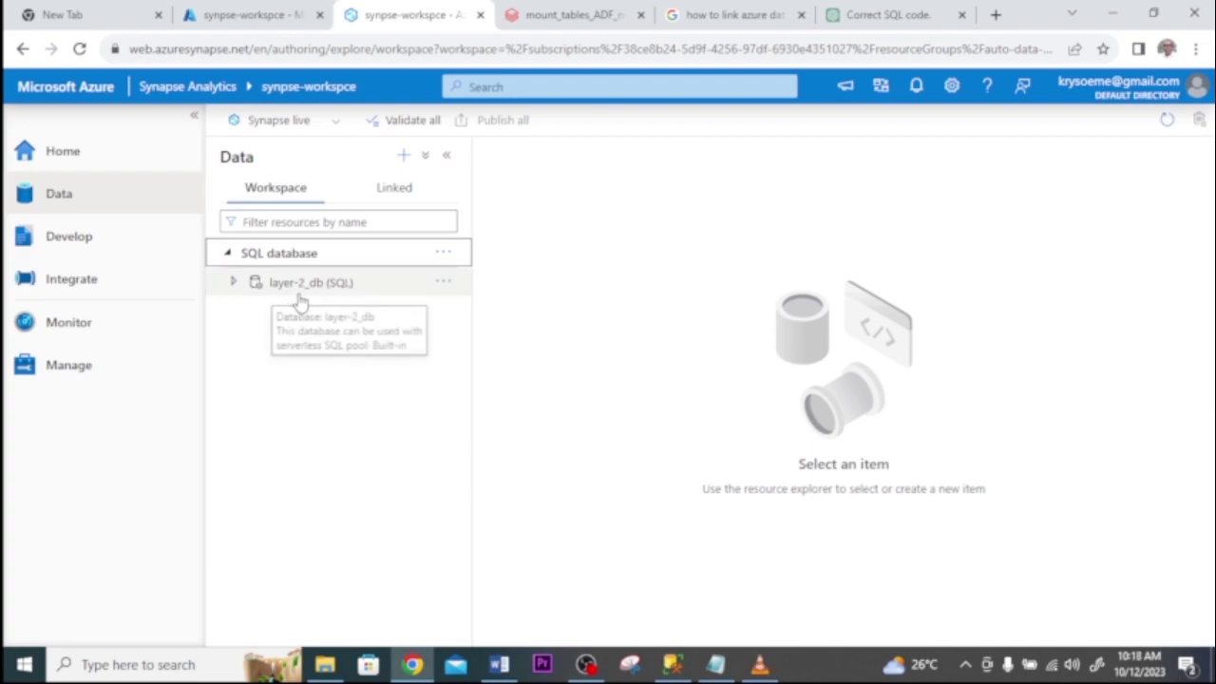
left_click(232, 282)
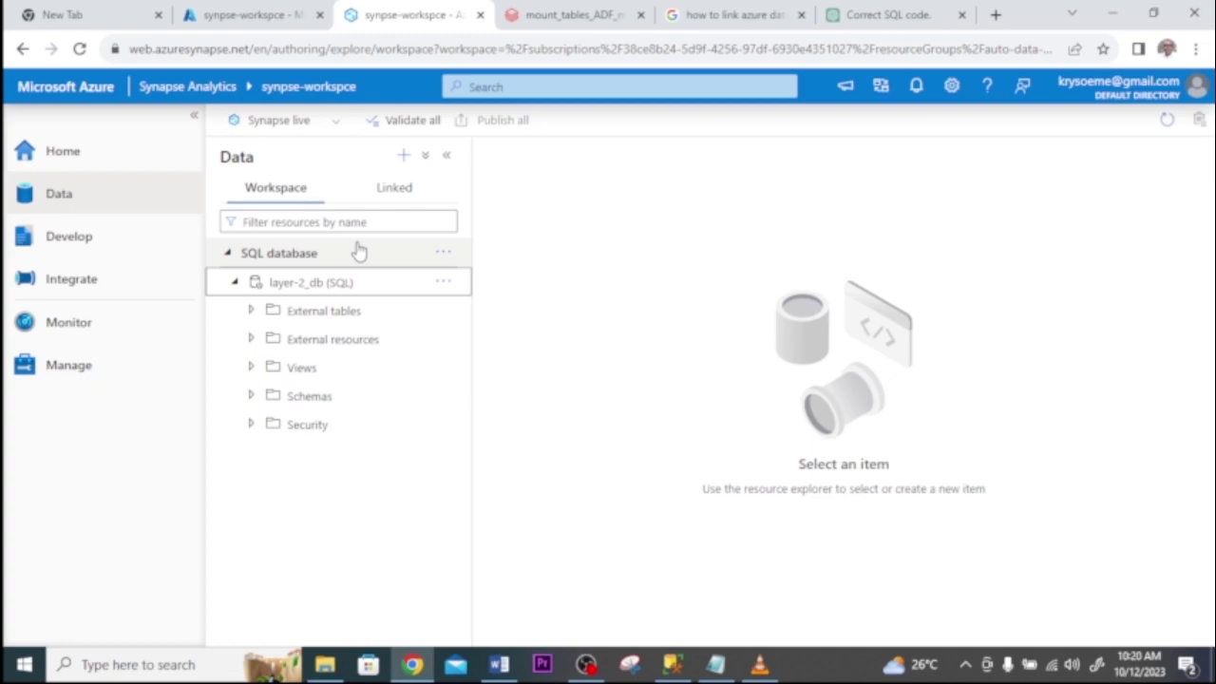
Step: Generate a Select TOP 100 rows SQL script for the SalesLT Address folder in linked container layer-2, using Delta format, and run it
left_click(395, 187)
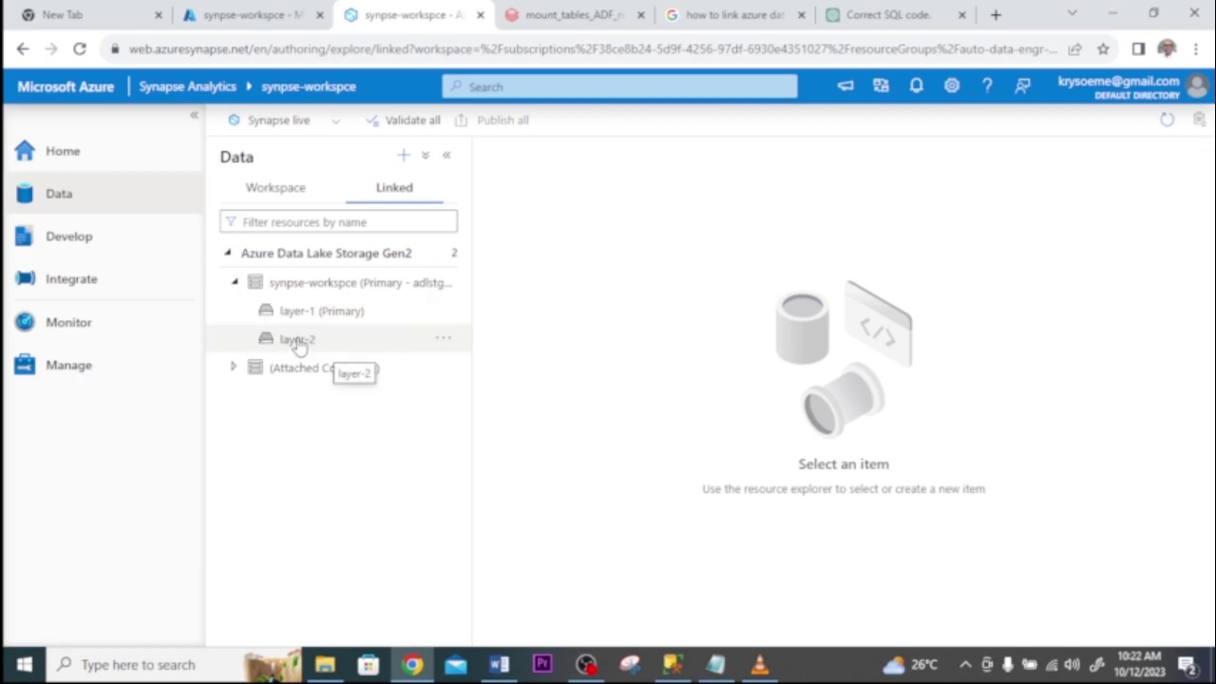
left_click(294, 339)
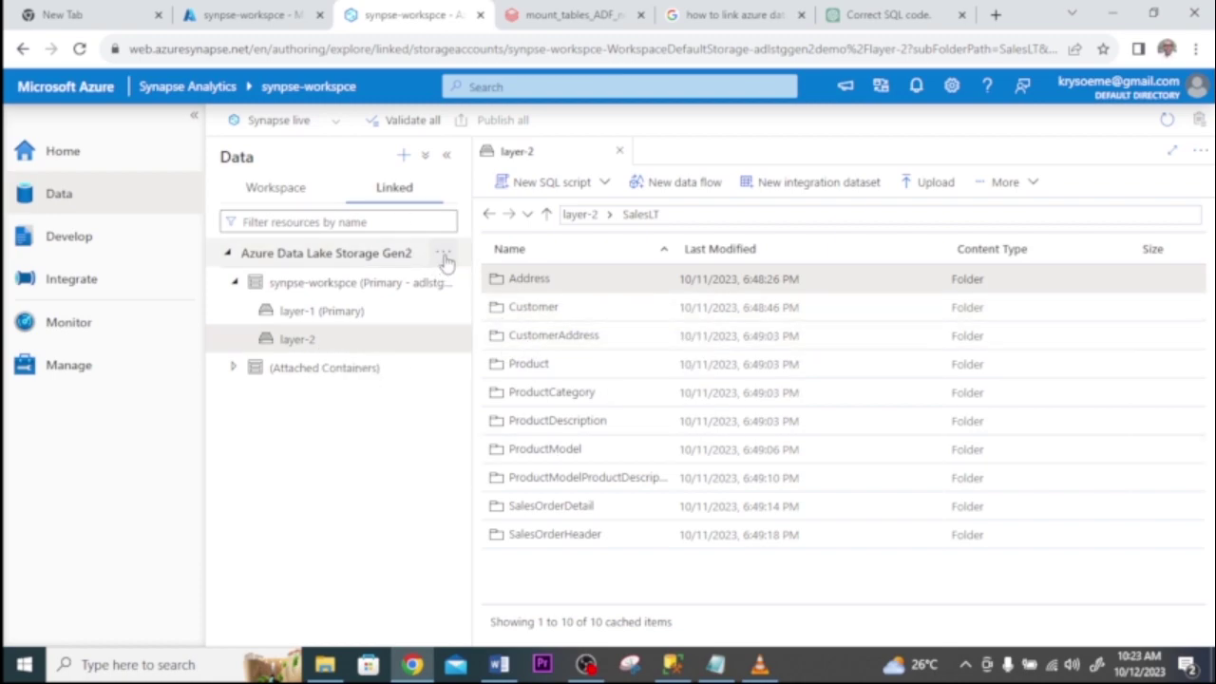
right_click(530, 288)
mouse_move(627, 293)
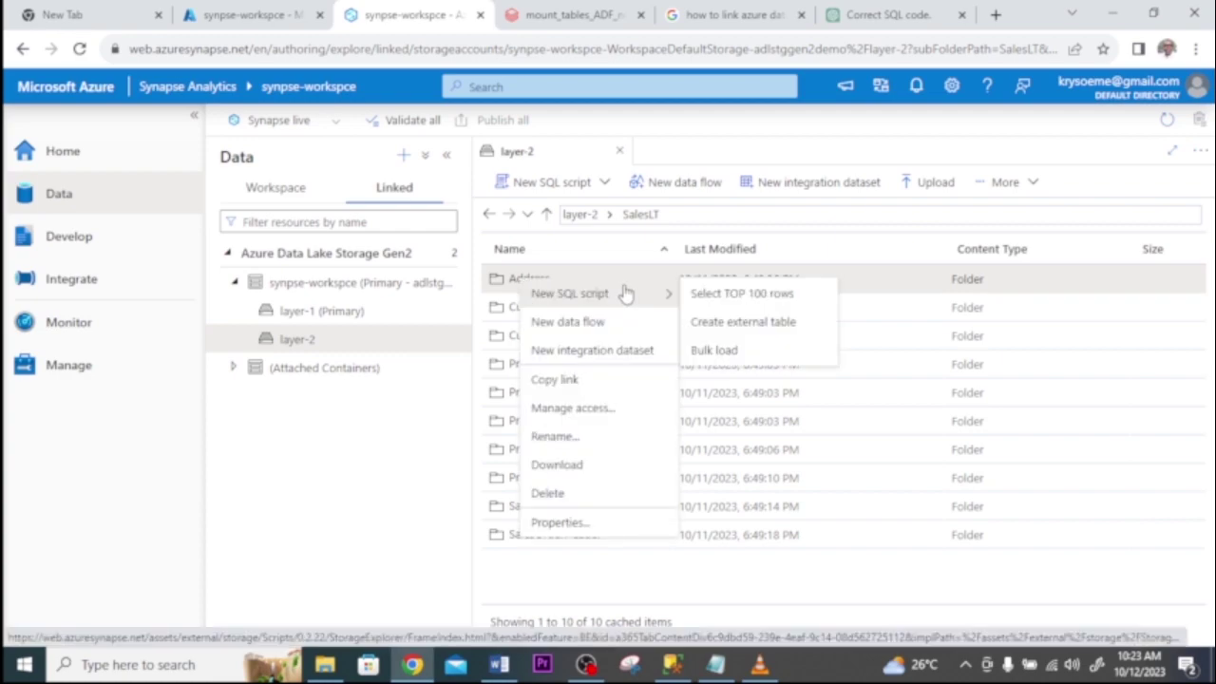
left_click(733, 294)
left_click(737, 298)
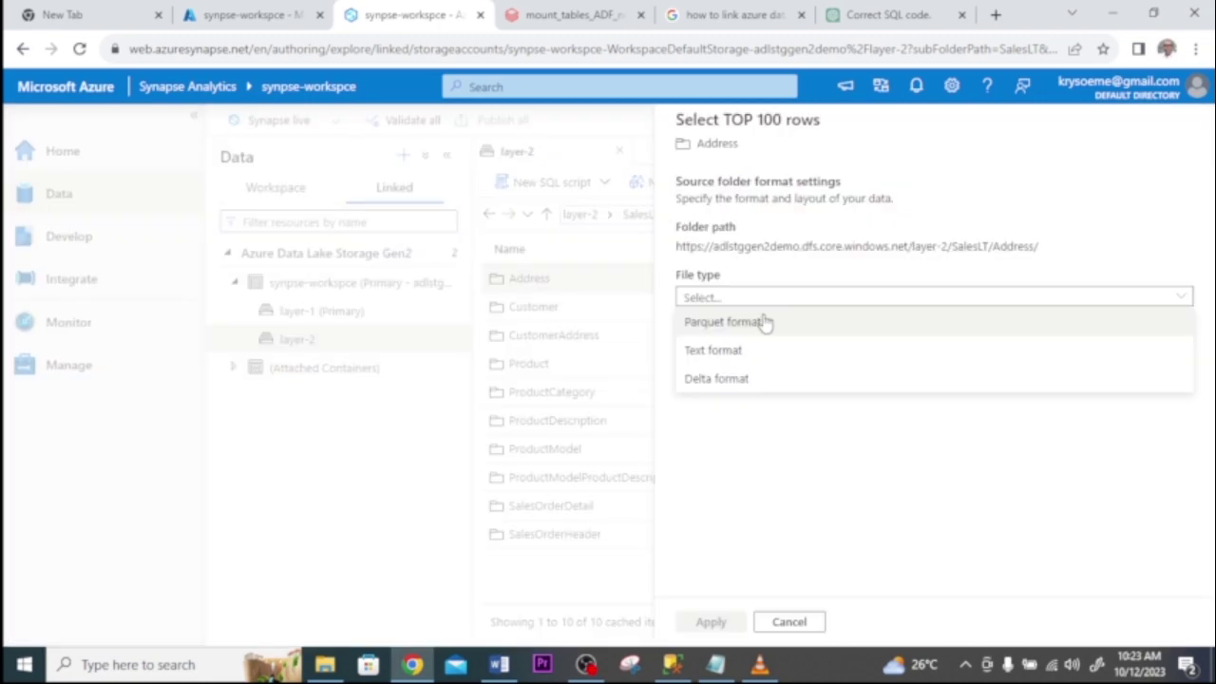
left_click(727, 380)
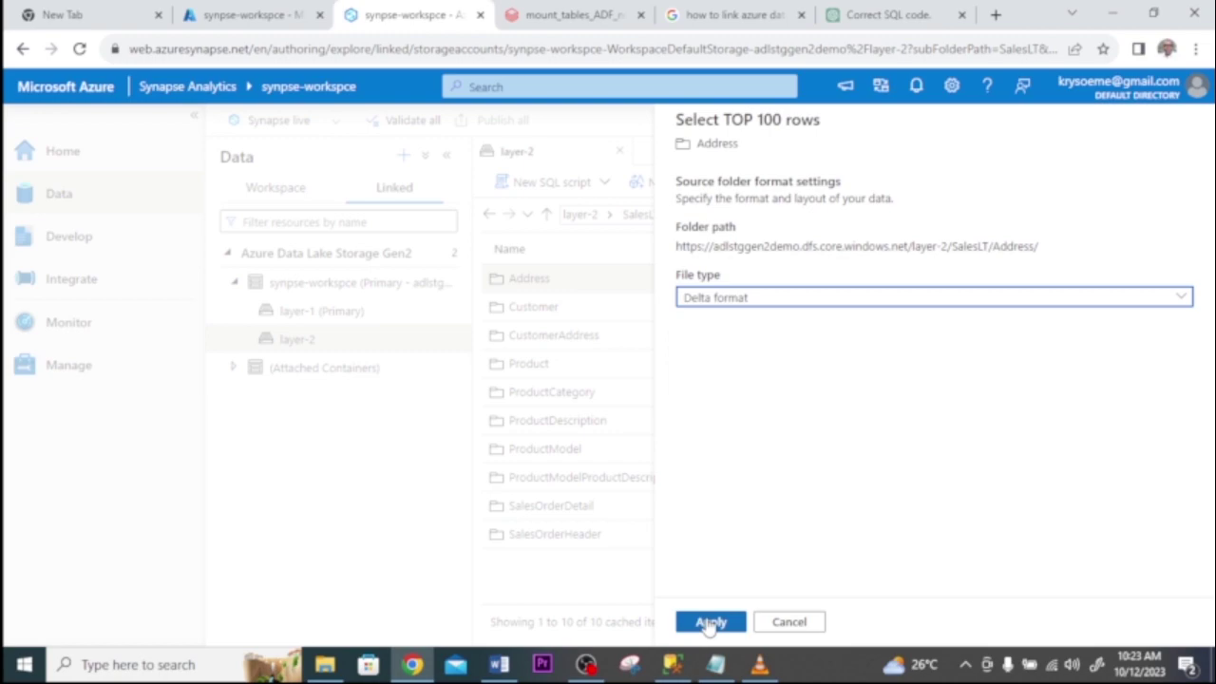
left_click(710, 622)
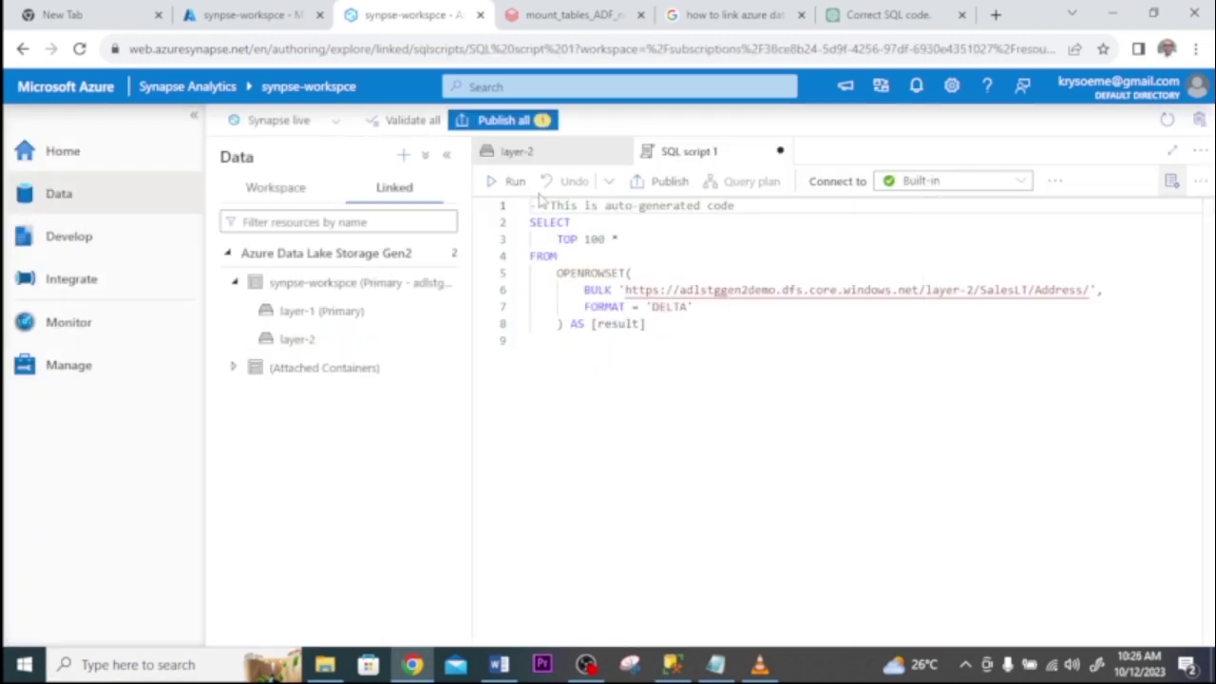
left_click(511, 183)
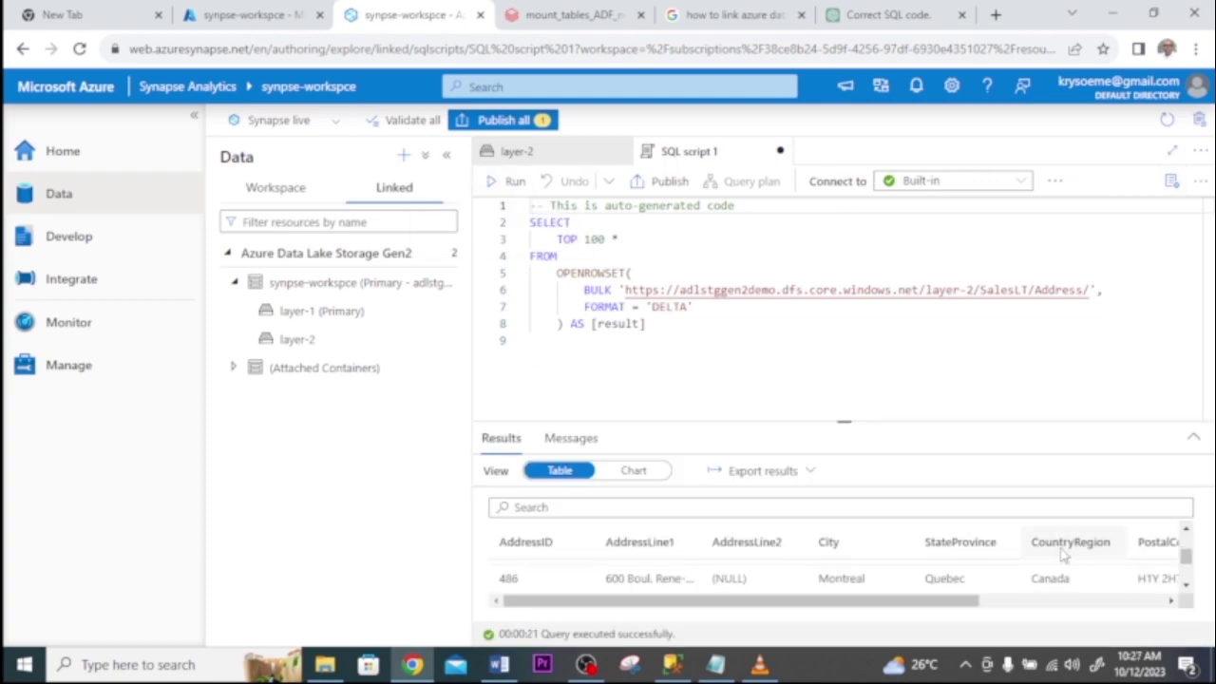
scroll(1076, 554, "up", 2)
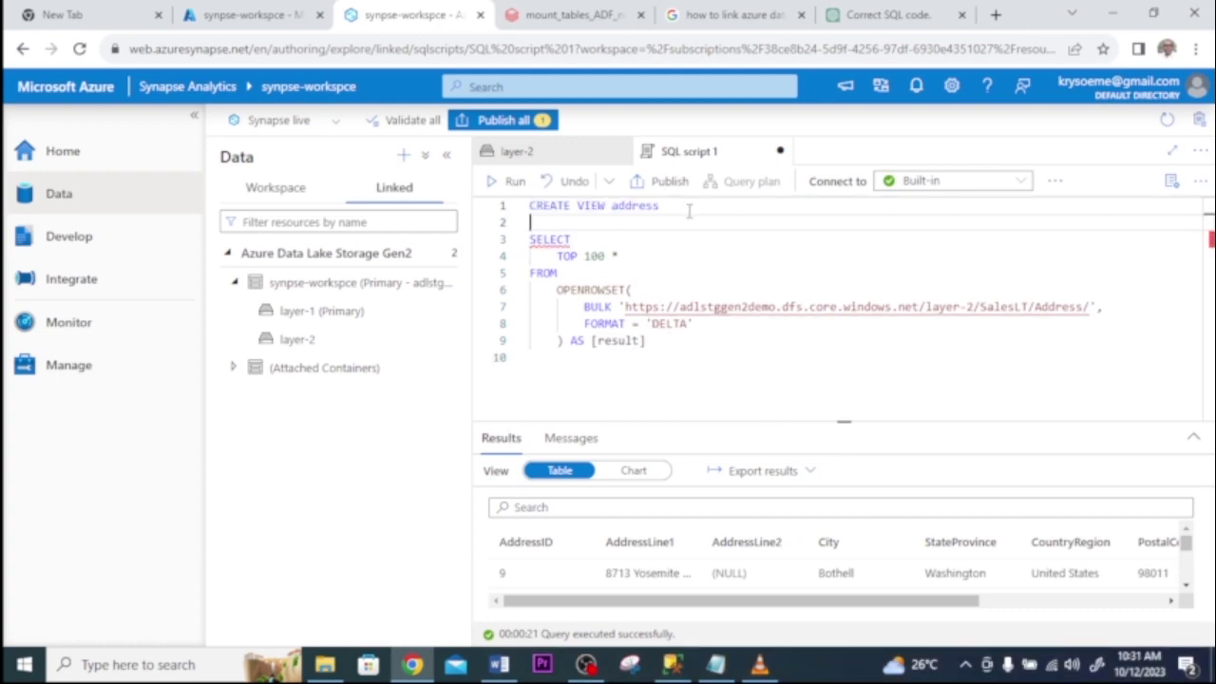
Step: Rewrite the query's opening as CREATE VIEW address AS SELECT *, removing the TOP 100 limit
type("AS")
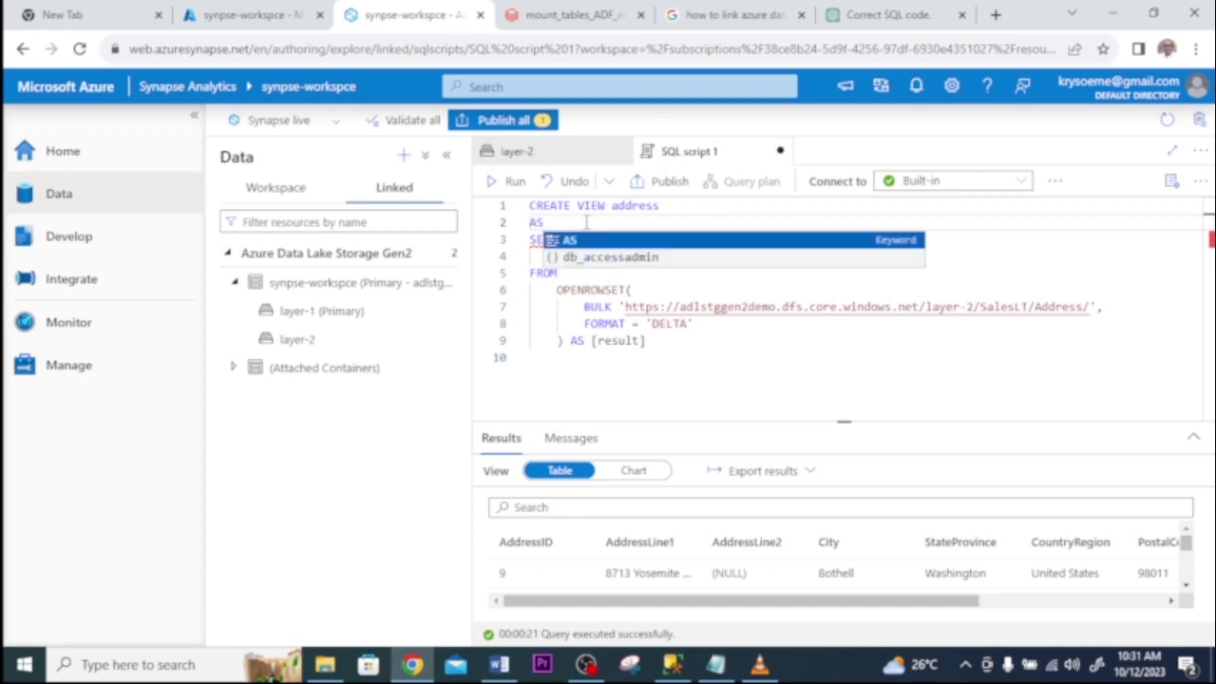
left_click(595, 243)
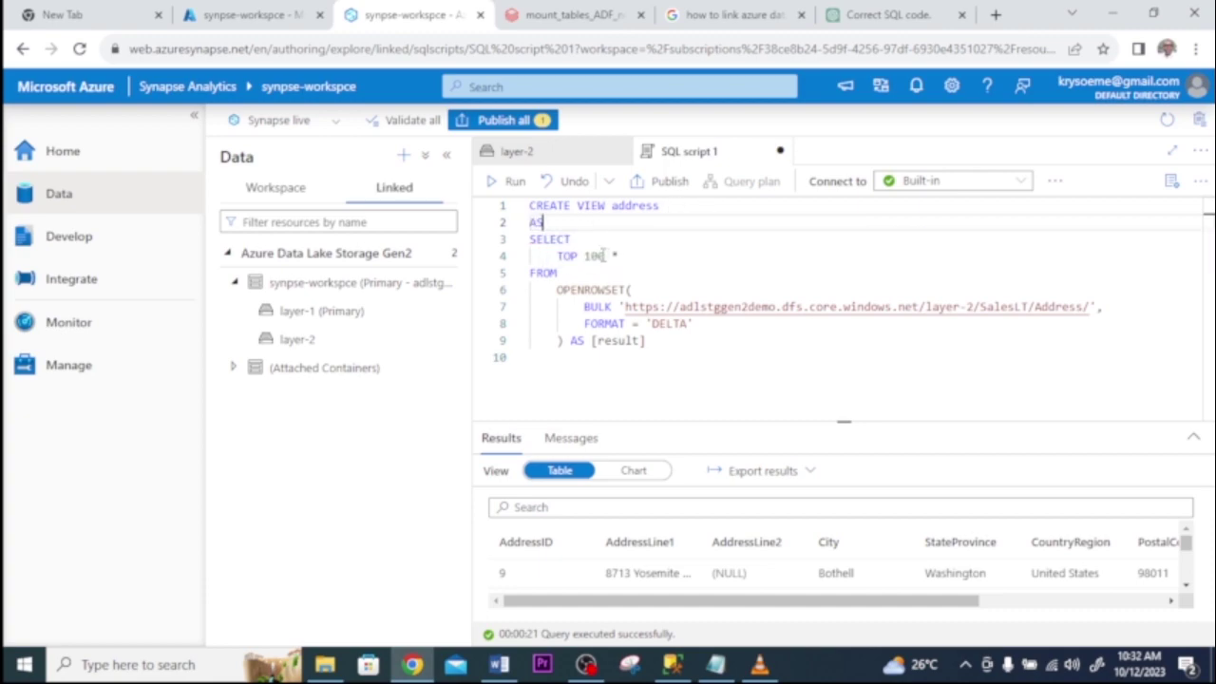
double_click(598, 256)
key("BackSpace")
key("BackSpace")
key("BackSpace")
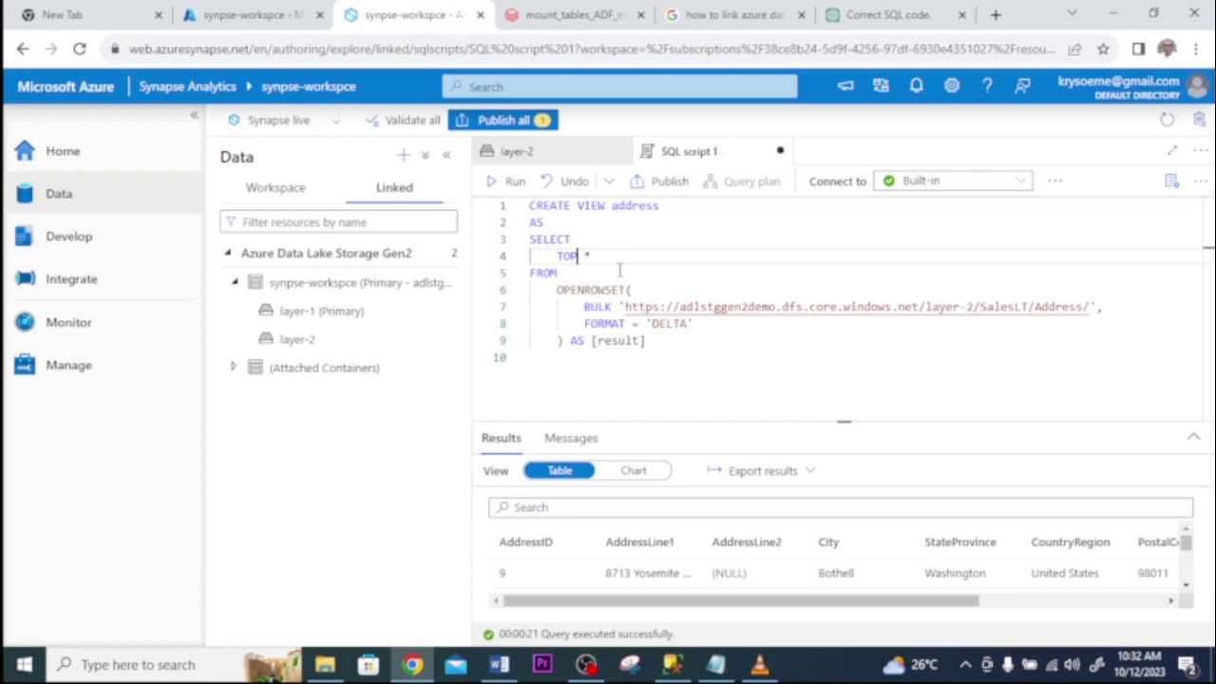
key("BackSpace")
key("BackSpace")
key("BackSpace")
key("BackSpace")
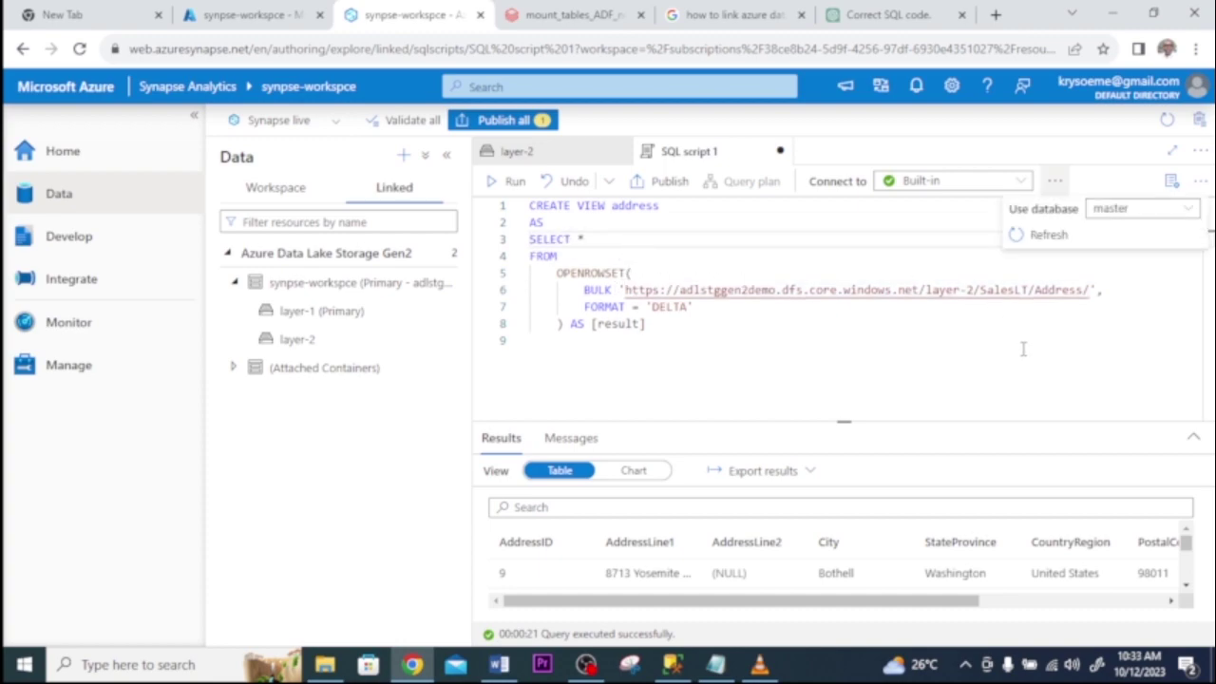
Step: Run the address view script against the layer-2_db database and return to the workspace databases
left_click(1056, 181)
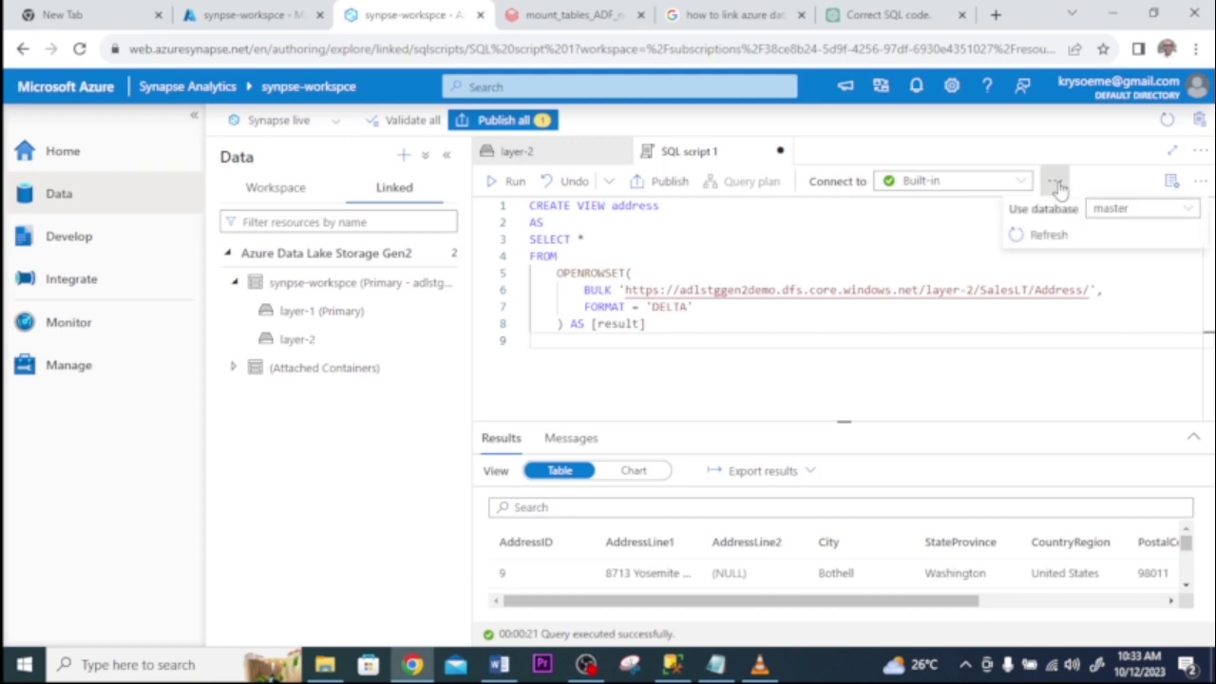
left_click(1187, 208)
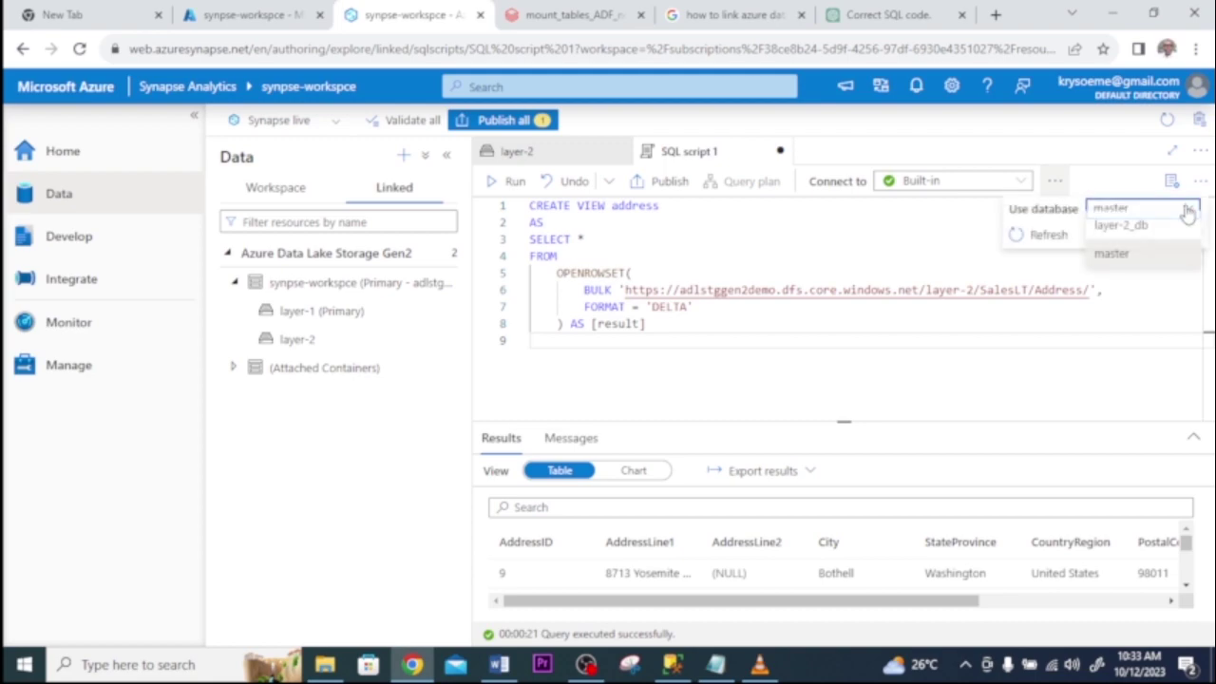
left_click(1123, 236)
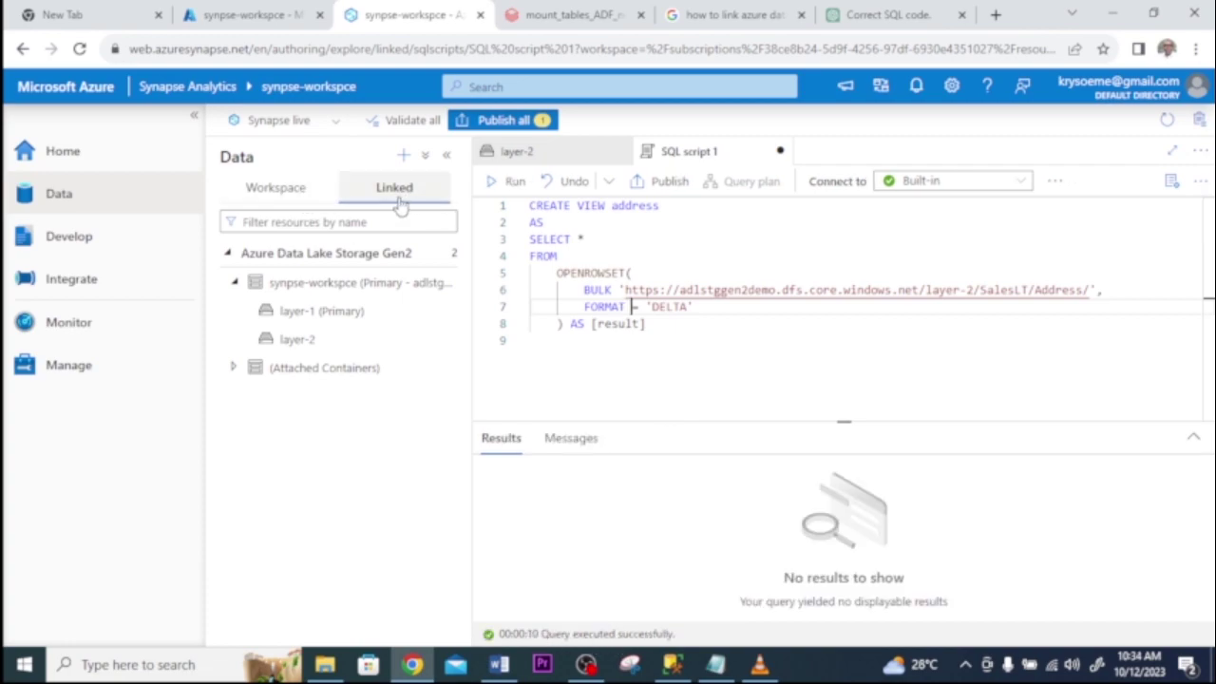
left_click(274, 189)
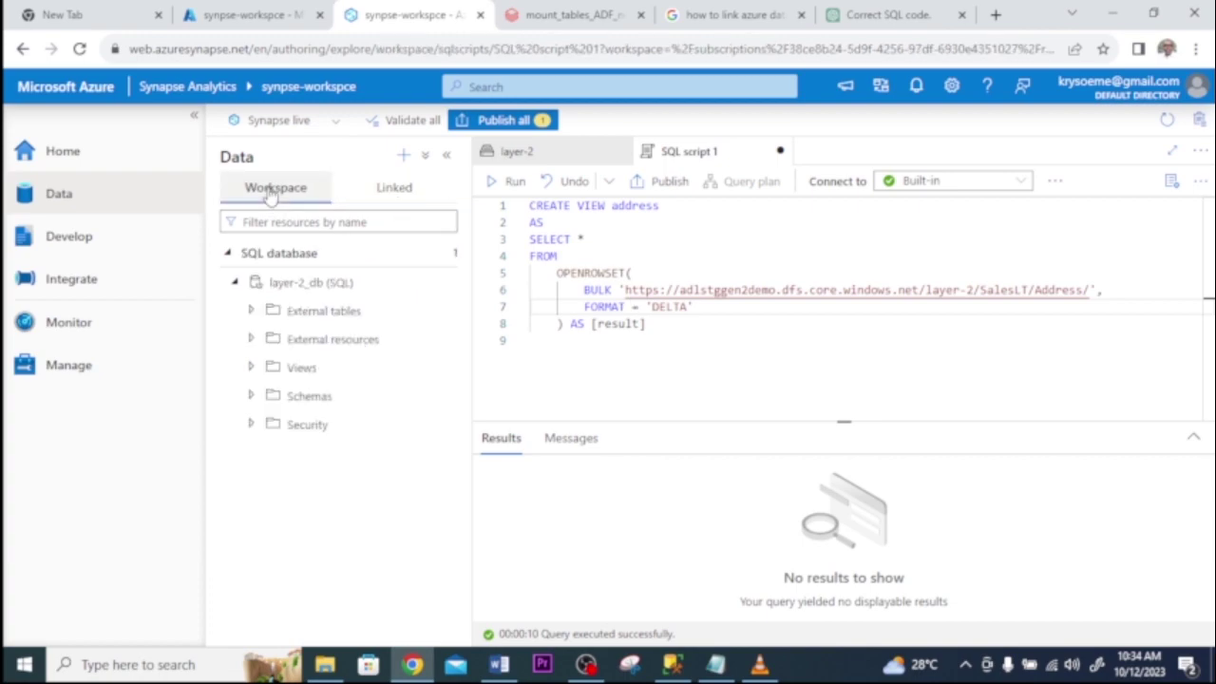
Step: Generate a Select TOP 100 rows script for the dbo.address view in layer-2_db, run it and look through the results
left_click(253, 367)
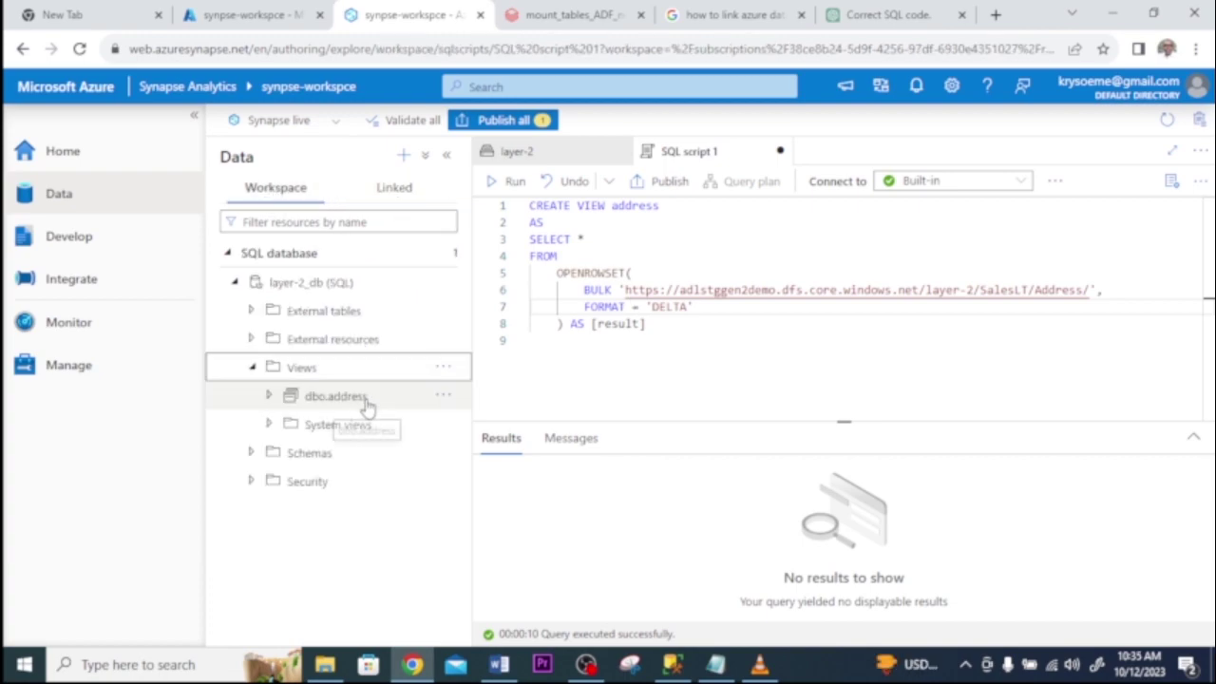
left_click(442, 399)
mouse_move(490, 425)
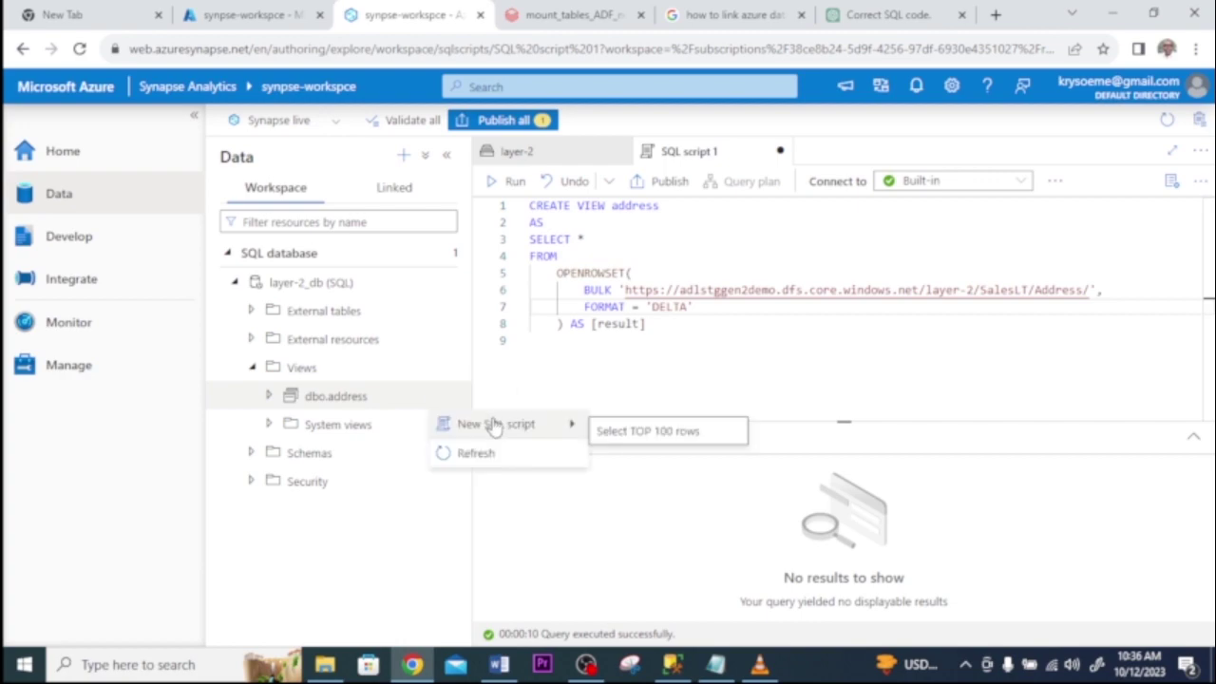
left_click(653, 433)
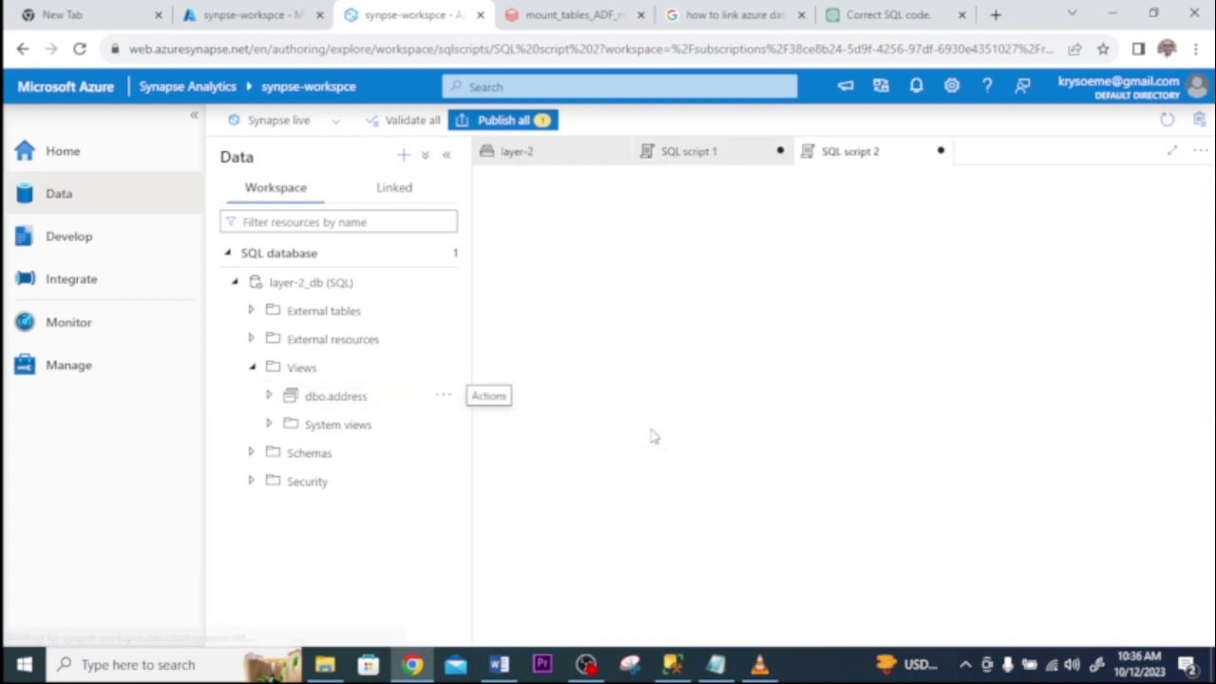
left_click(513, 181)
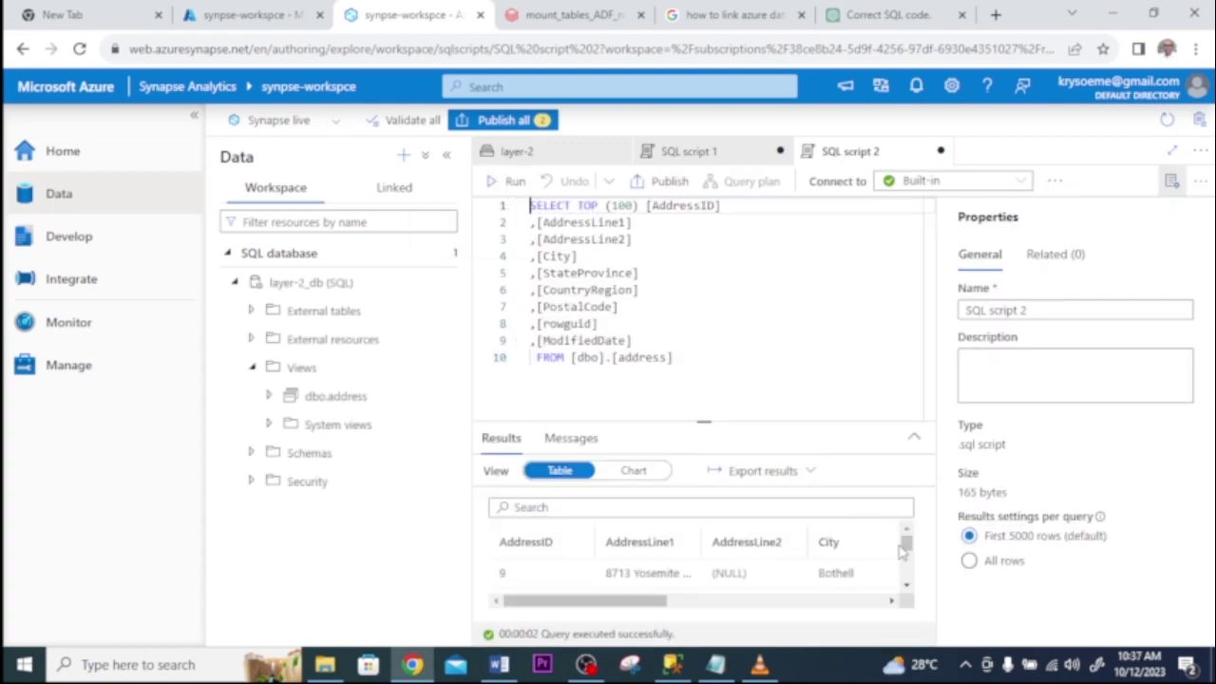
left_click_drag(906, 543, 906, 568)
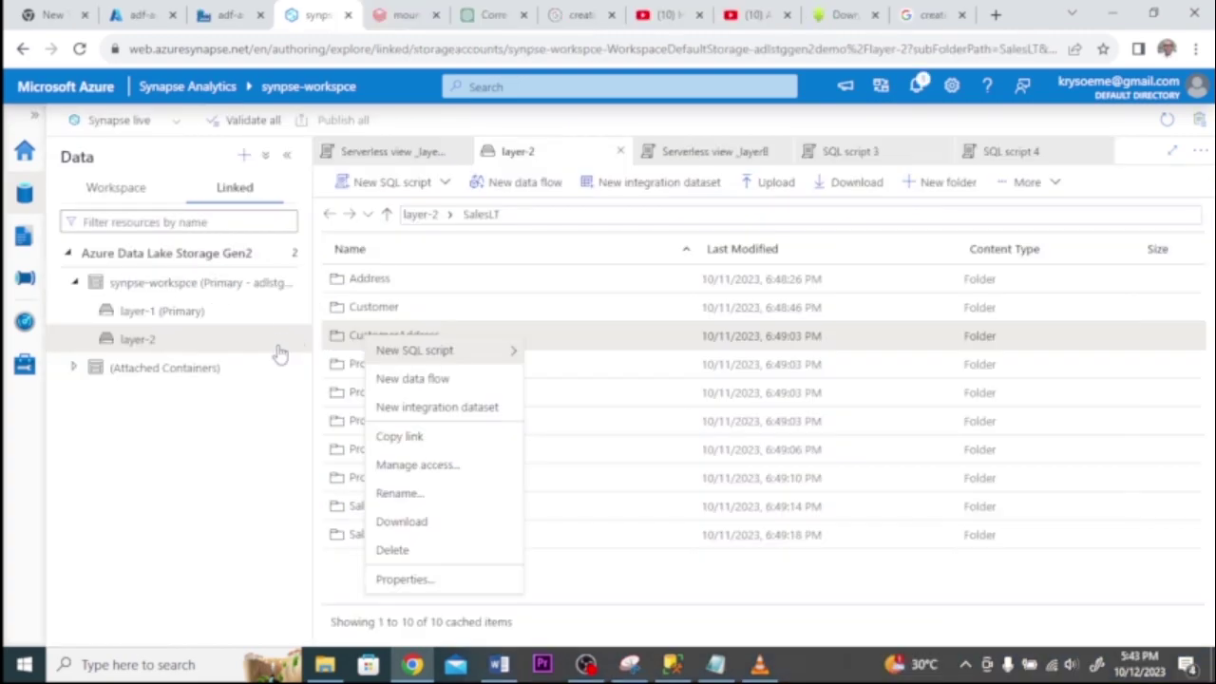
Step: Generate a Select TOP 100 rows script for the SalesLT CustomerAddress folder in linked container layer-2, using Delta format, and run it
mouse_move(408, 350)
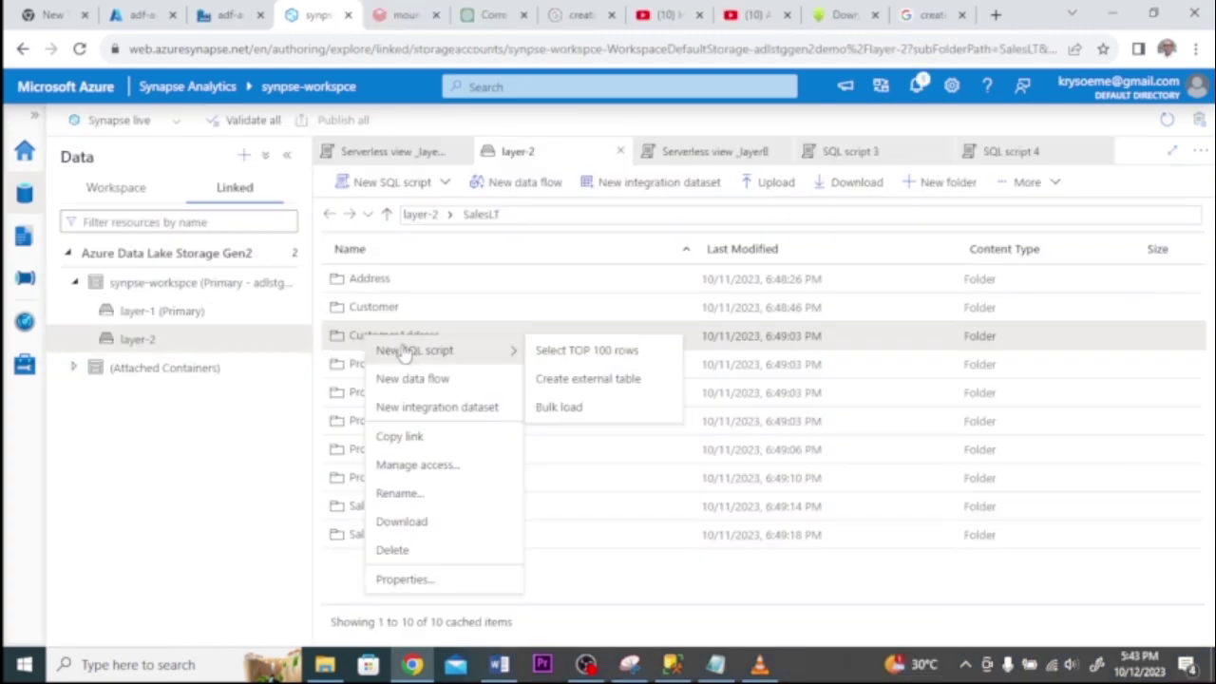
left_click(577, 353)
left_click(733, 302)
left_click(719, 382)
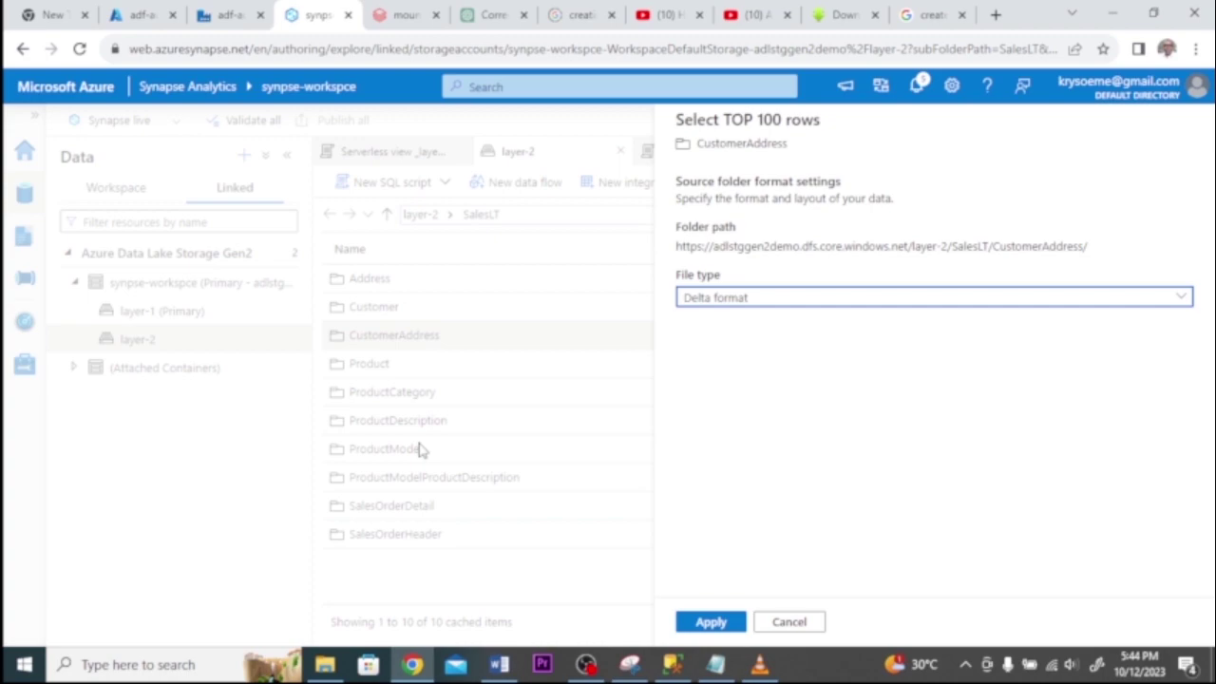
left_click(715, 623)
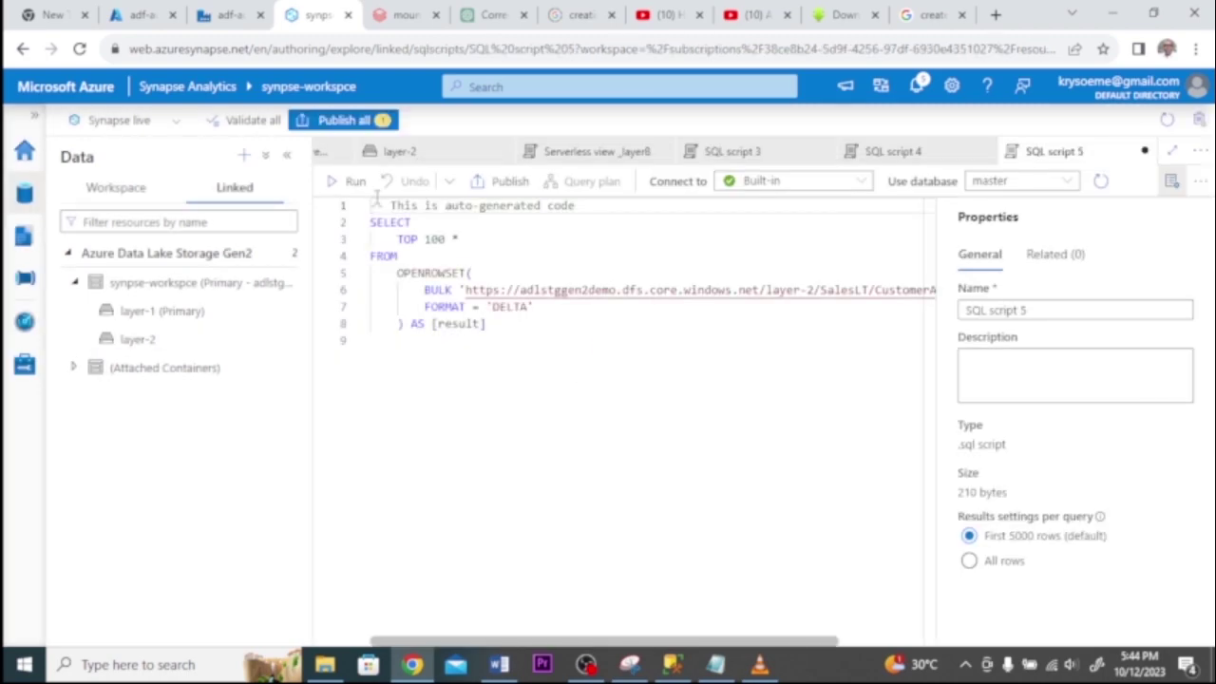
left_click(345, 183)
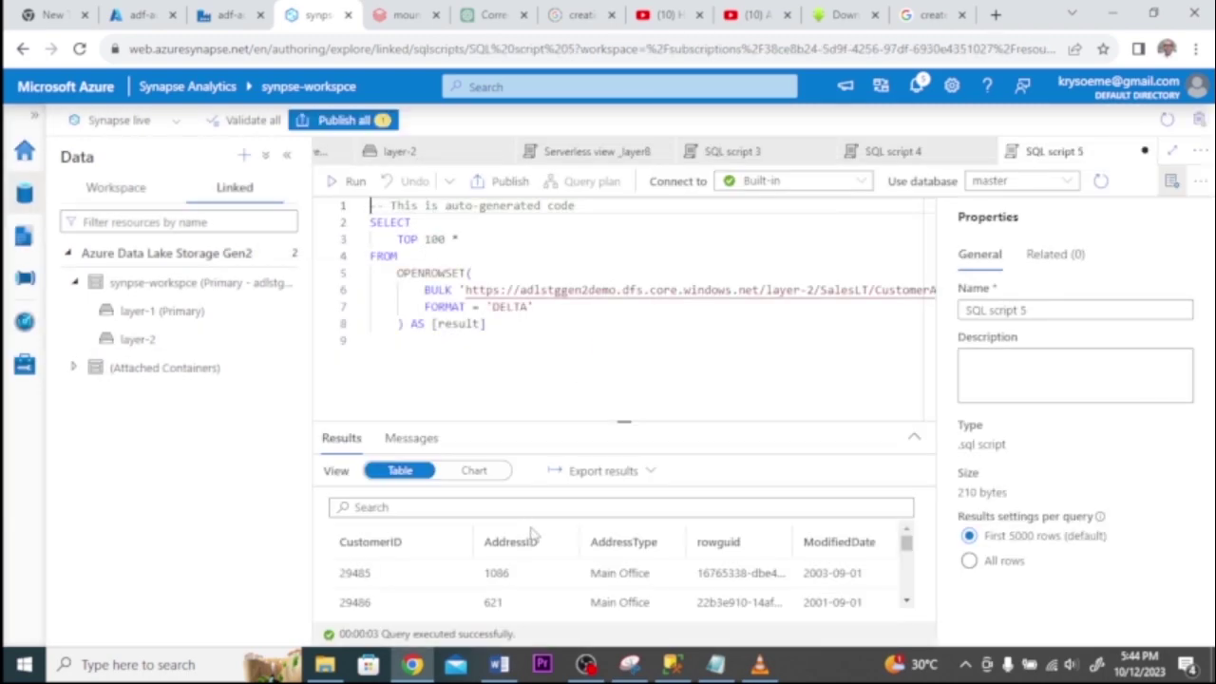
Step: Rewrite the query's opening as CREATE VIEW CustomerAddress AS SELECT *, copying the folder name from the BULK path and removing the TOP 100 limit
scroll(665, 289, "right", 3)
left_click_drag(774, 290, 878, 290)
key("ctrl+c")
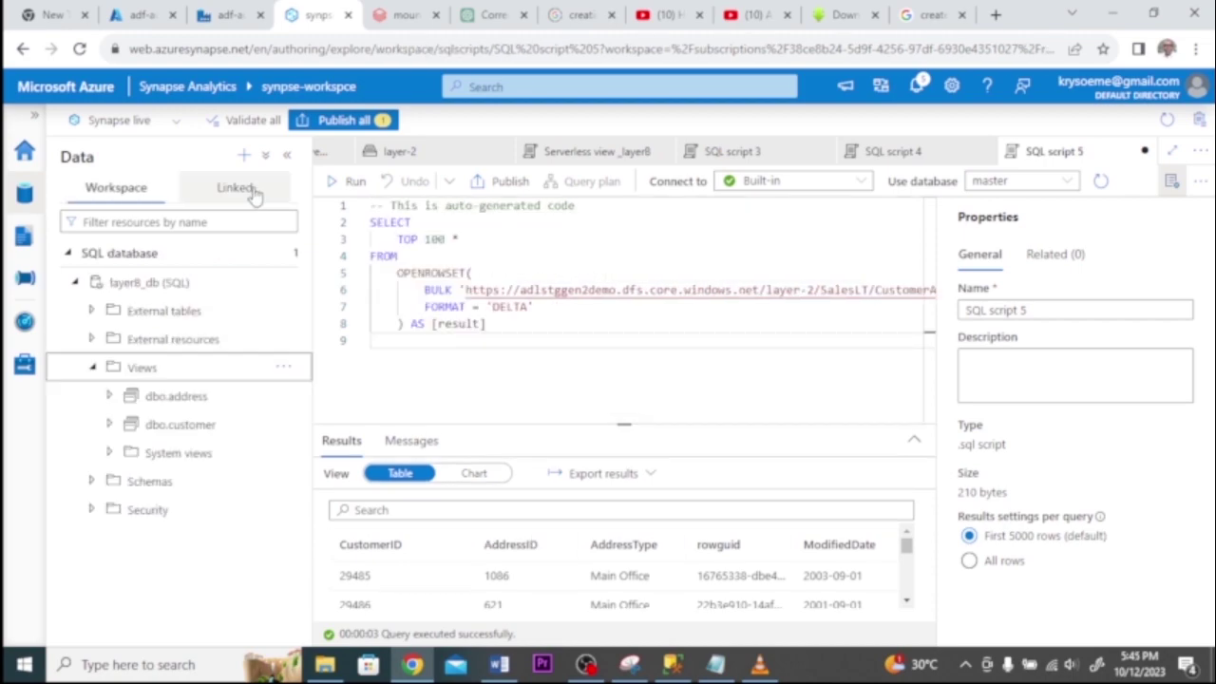
left_click(235, 189)
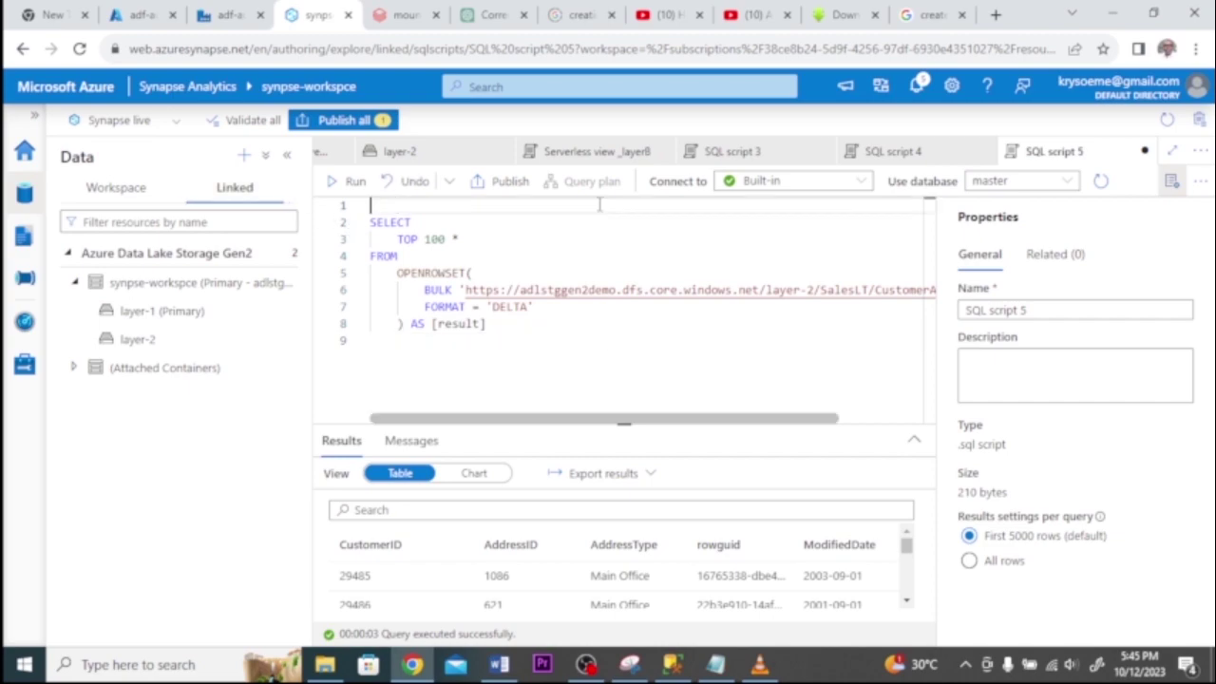
type("CREATE VIEW")
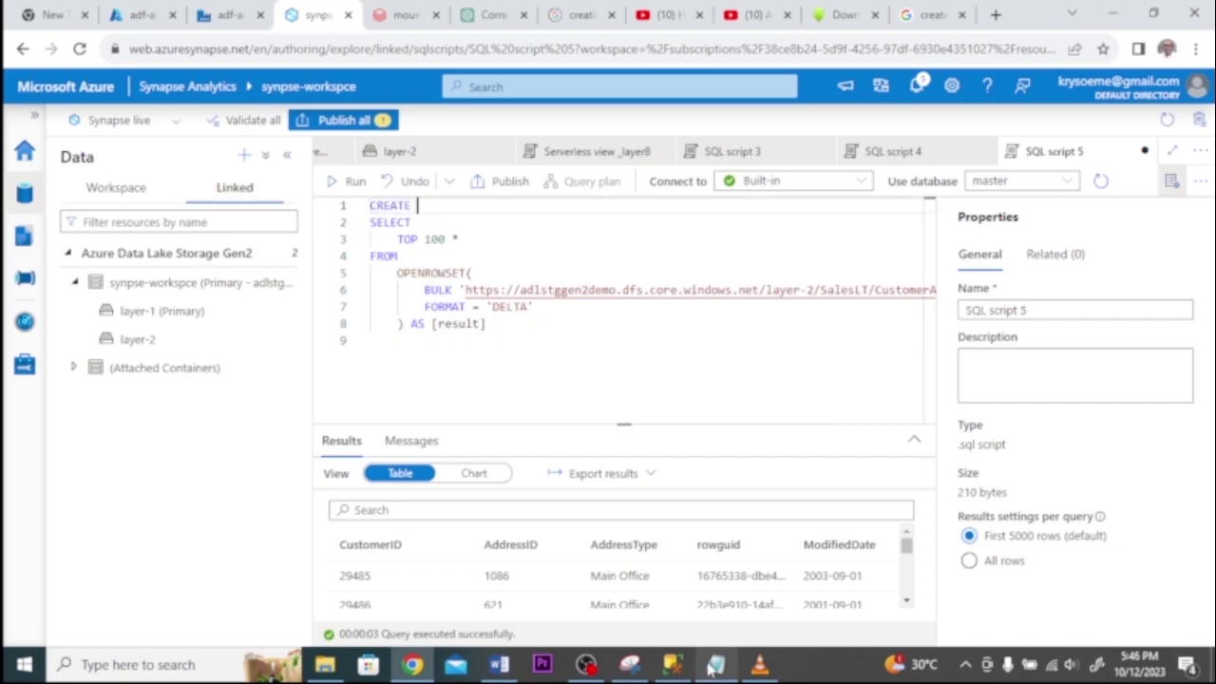
key("ctrl+v")
key("Return")
type("AS")
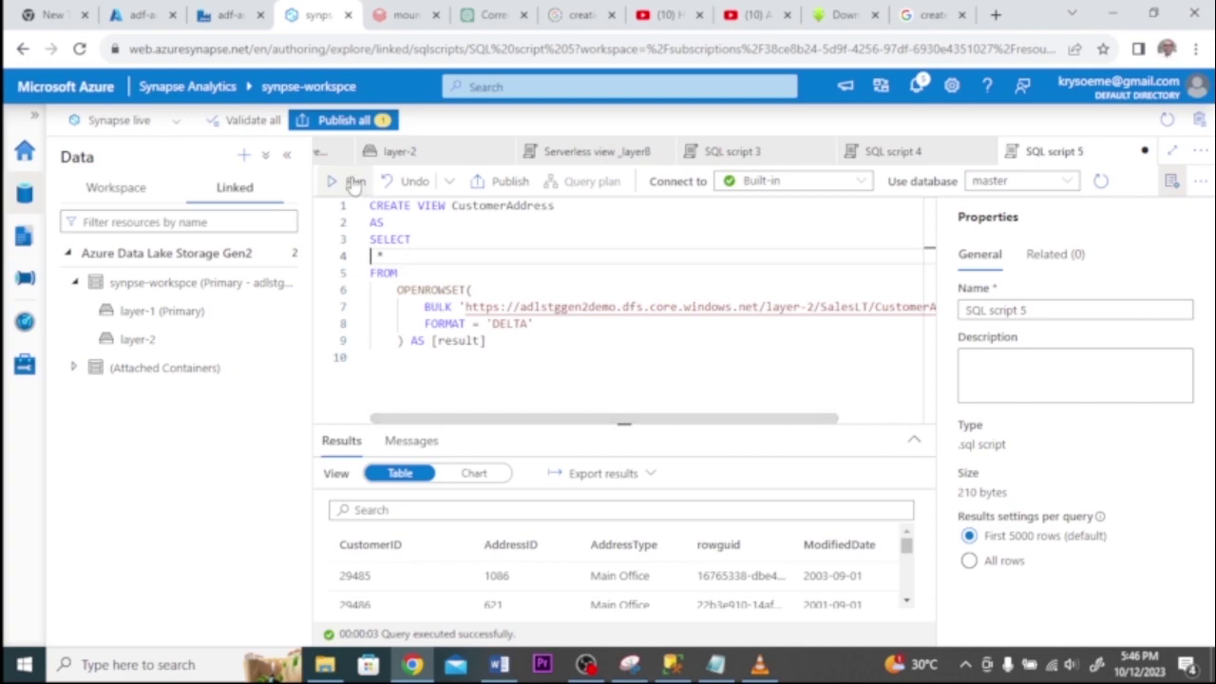
Step: Run the CustomerAddress view script against the layerB_db database
left_click(1064, 182)
left_click(1049, 211)
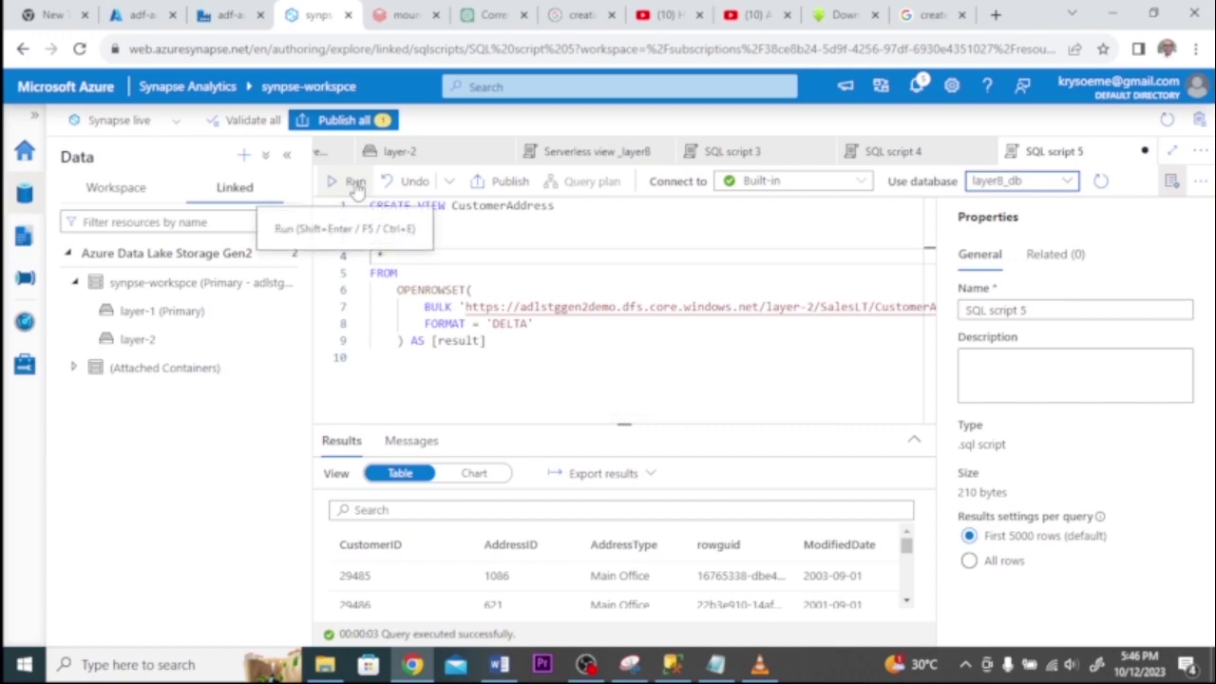
left_click(354, 182)
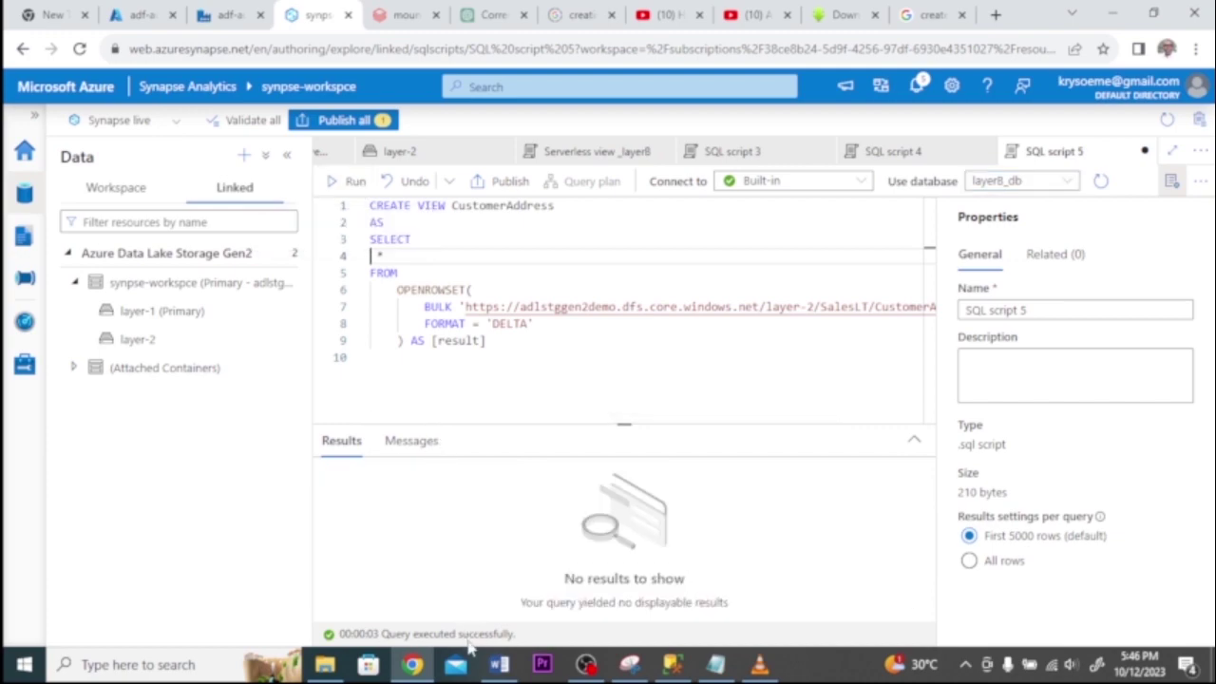
Step: Refresh the layerB_db workspace database and expand its Views folder
left_click(122, 187)
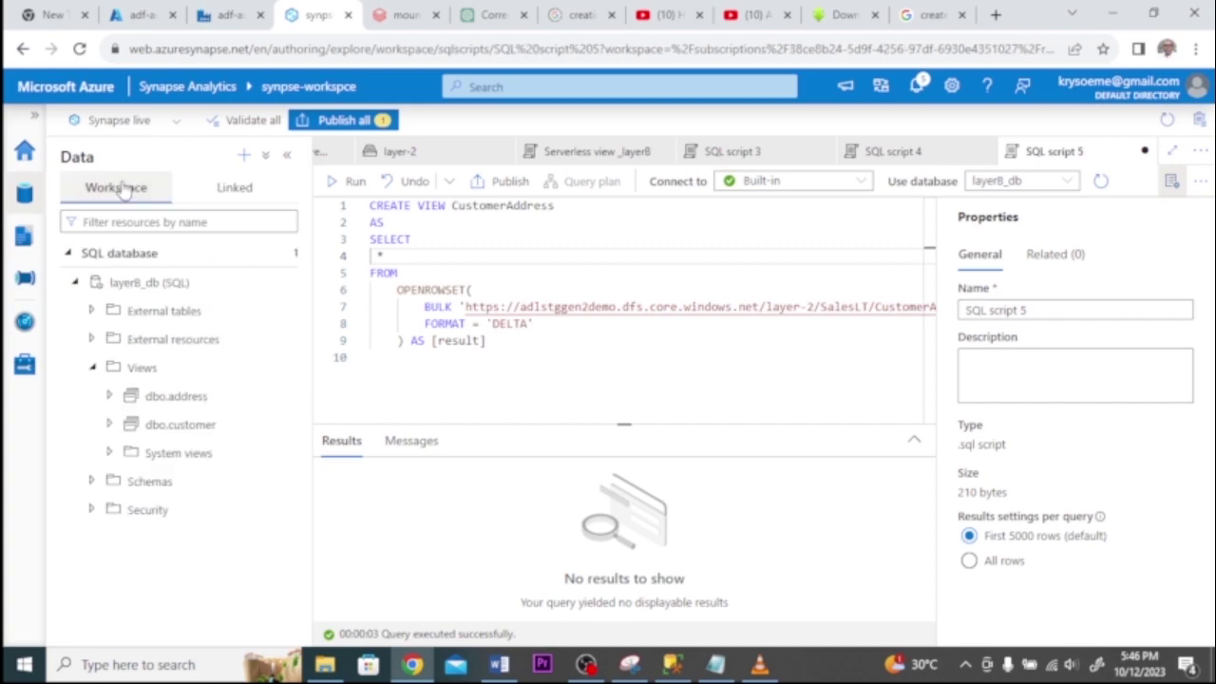
left_click(283, 282)
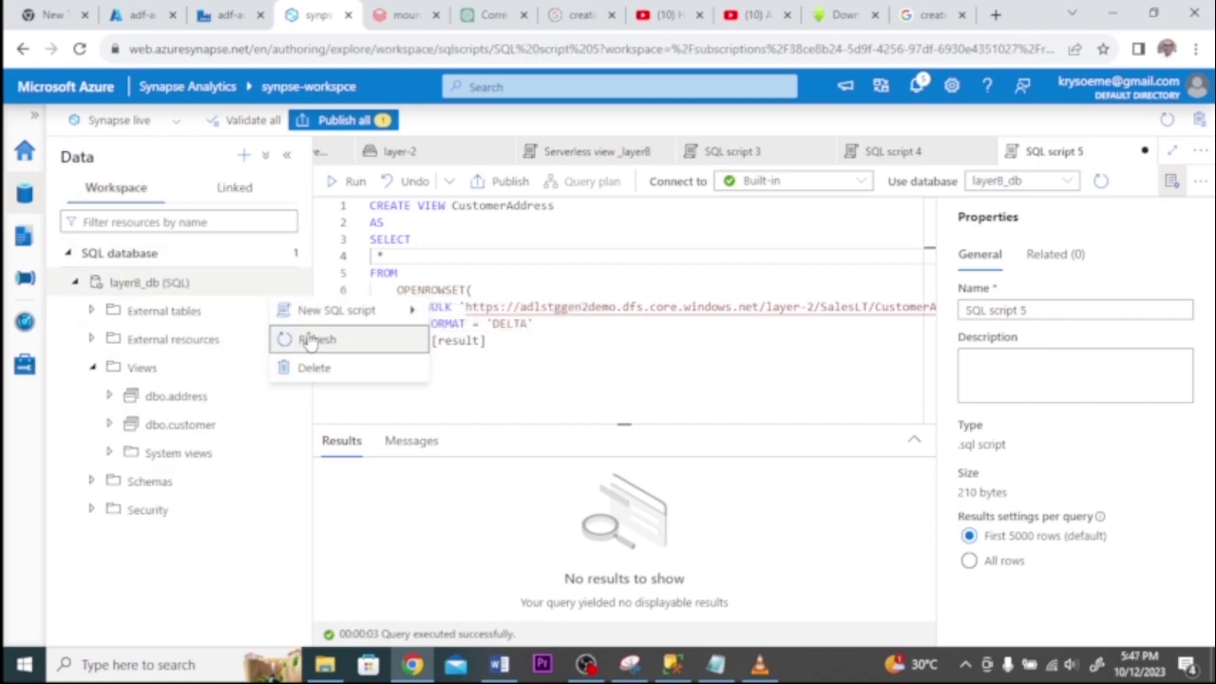
left_click(314, 340)
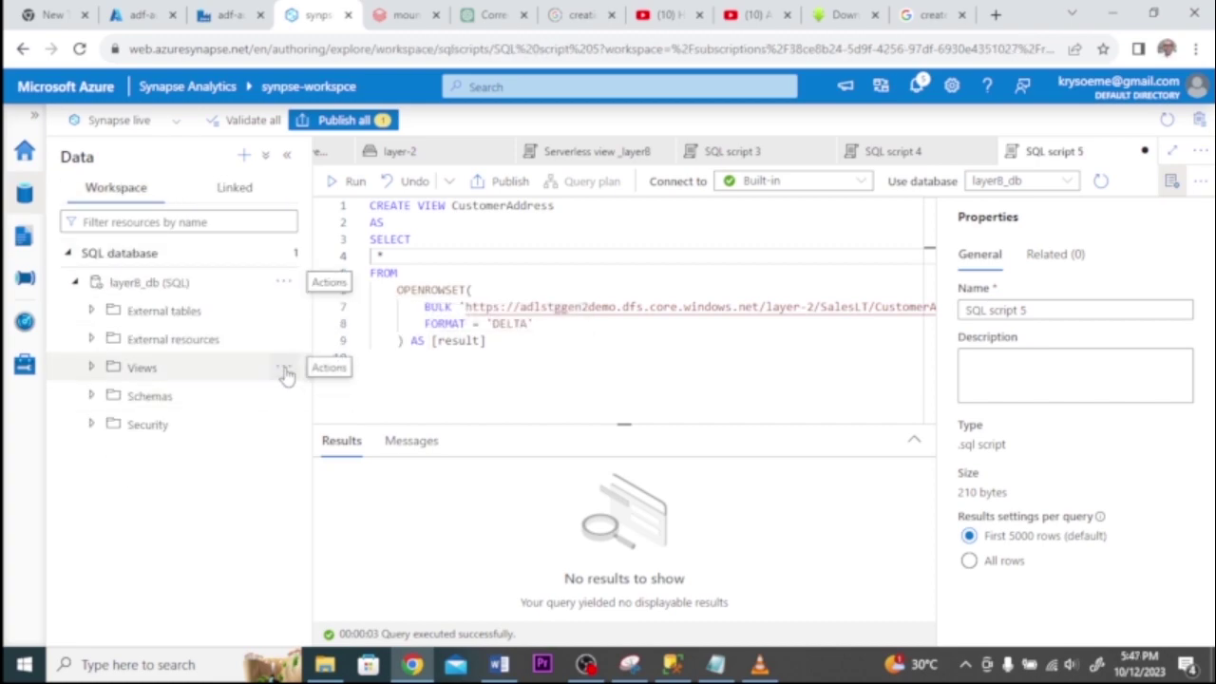
left_click(91, 371)
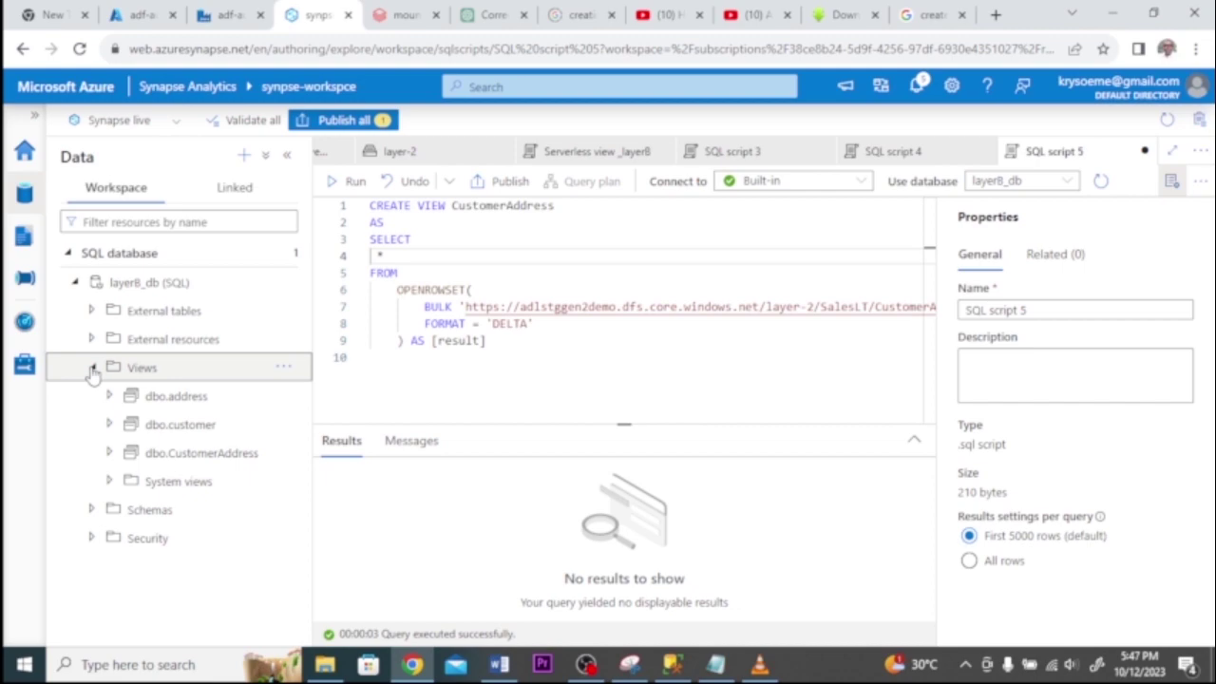
Step: Generate a Select TOP 100 rows script for the dbo.CustomerAddress view and run it
left_click(287, 460)
mouse_move(375, 483)
left_click(494, 488)
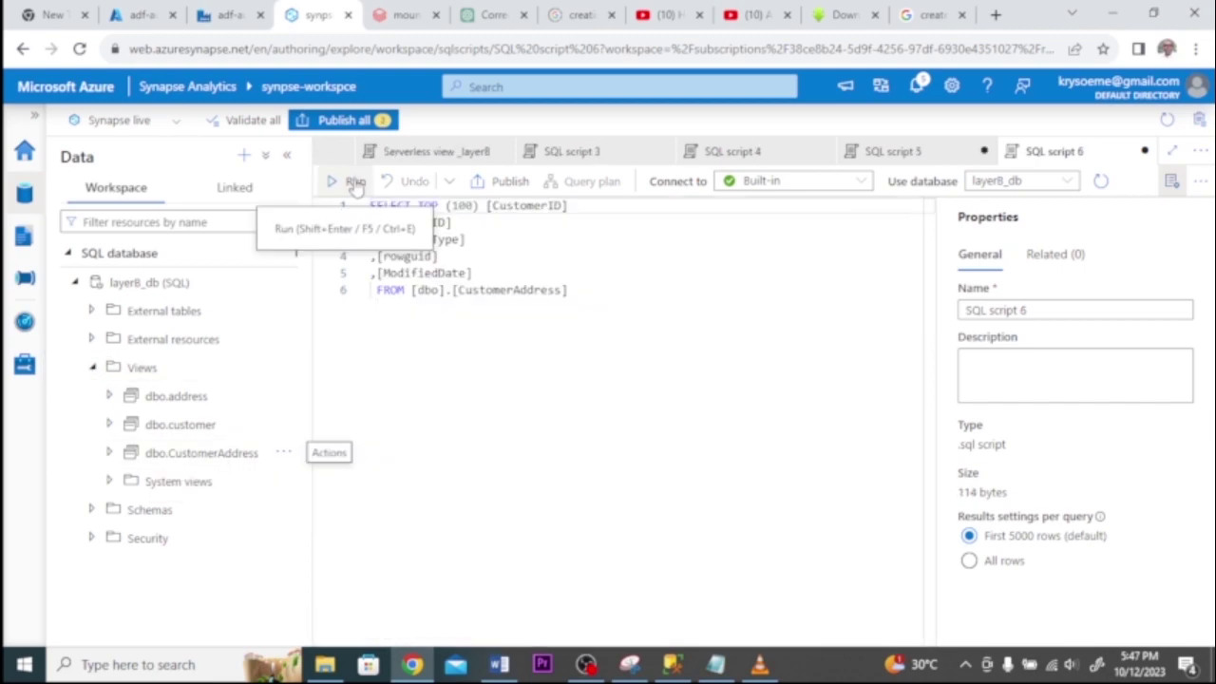
left_click(354, 181)
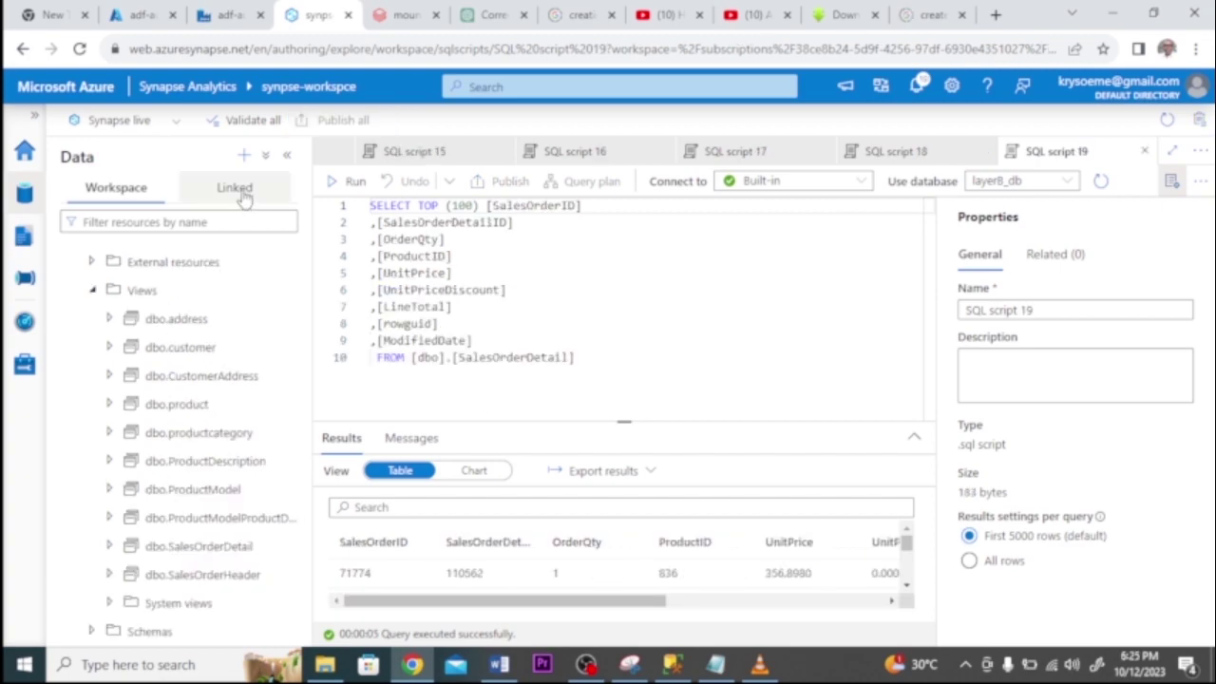
Step: Review the linked data lake containers and the workspace databases, and switch to the Power BI Embedded page in the Azure portal
left_click(238, 190)
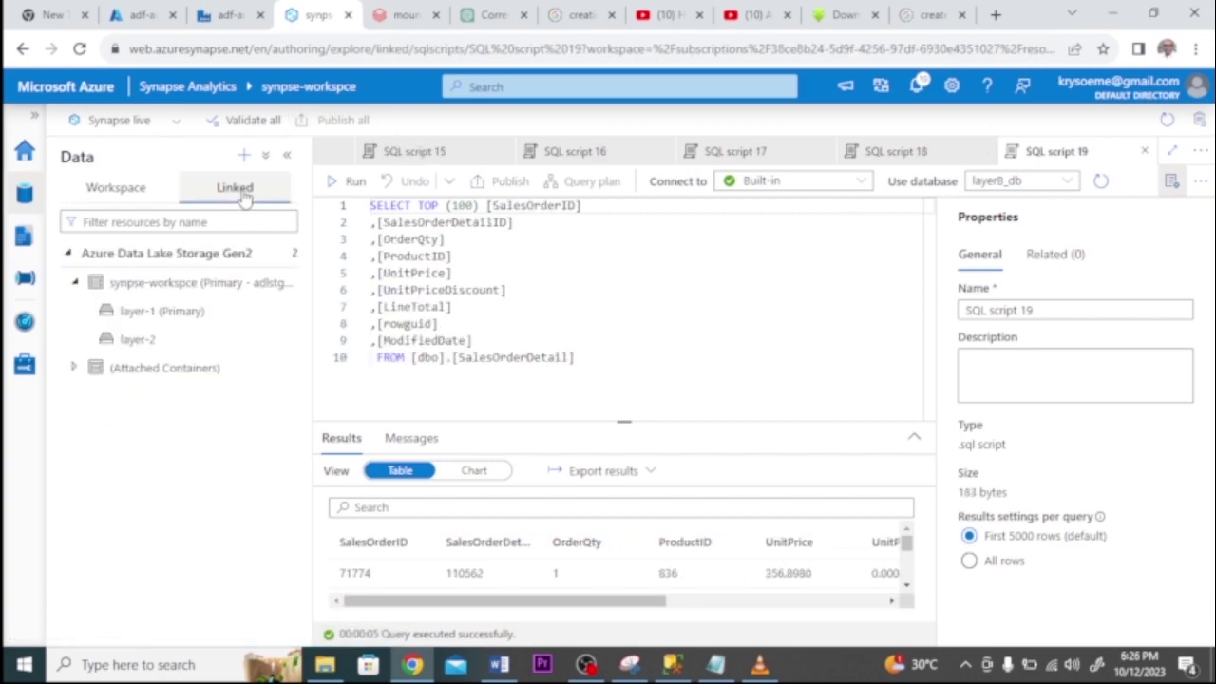
left_click(119, 188)
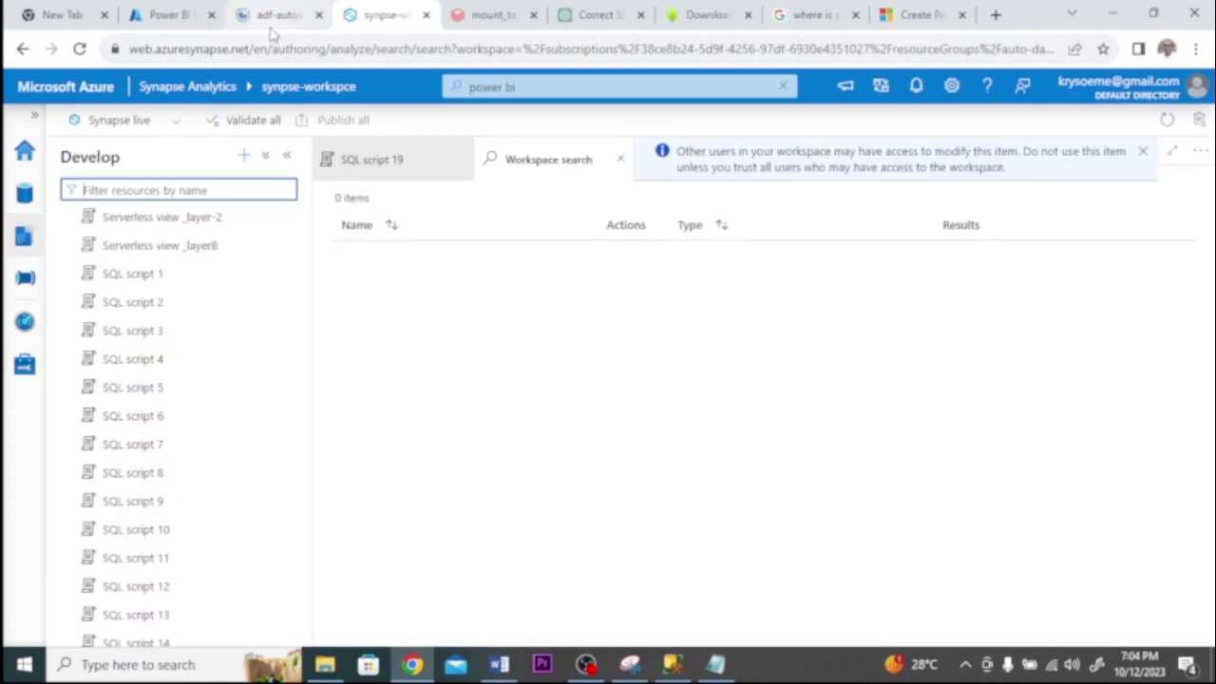
left_click(166, 14)
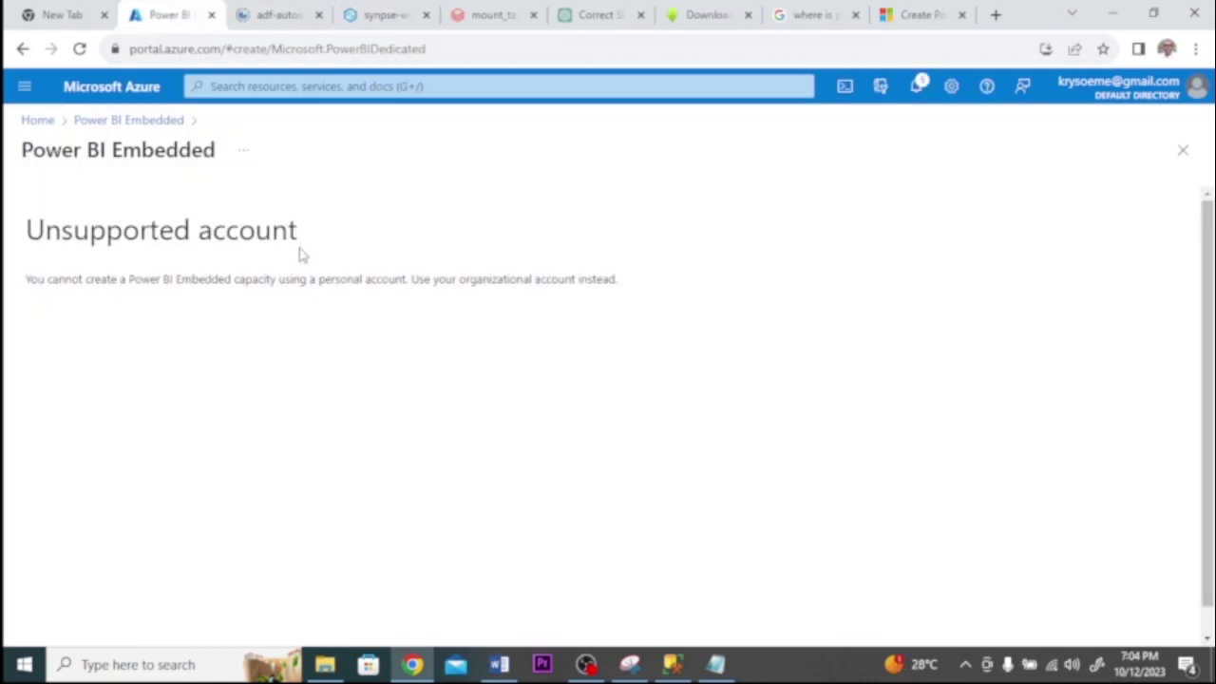